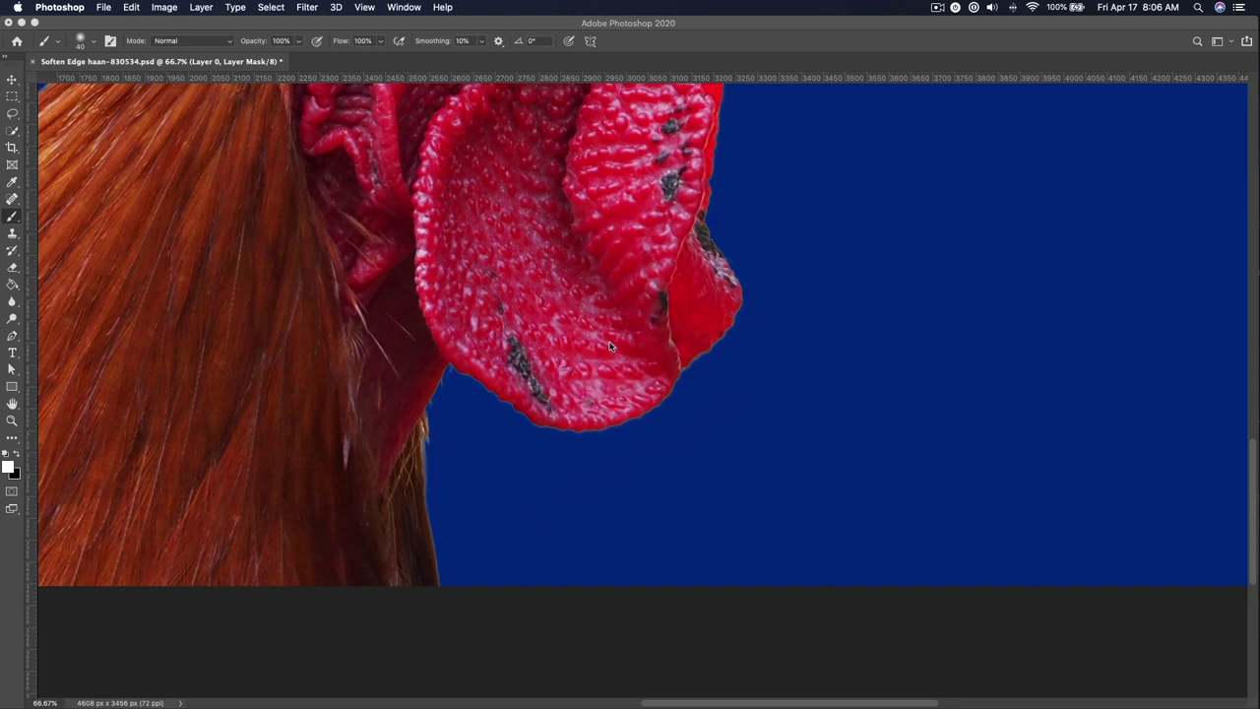
Step: Open the properties of the rooster layer's mask and place them on their own beside the layers
key(F7)
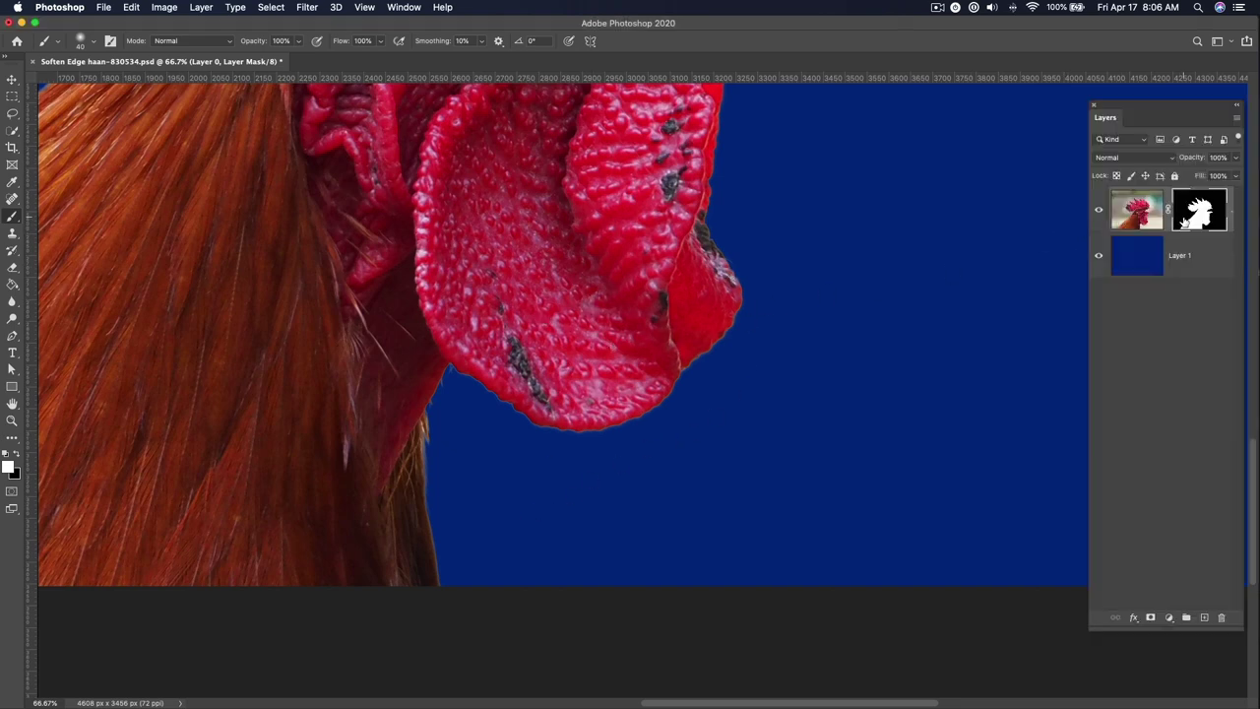
double_click(1189, 211)
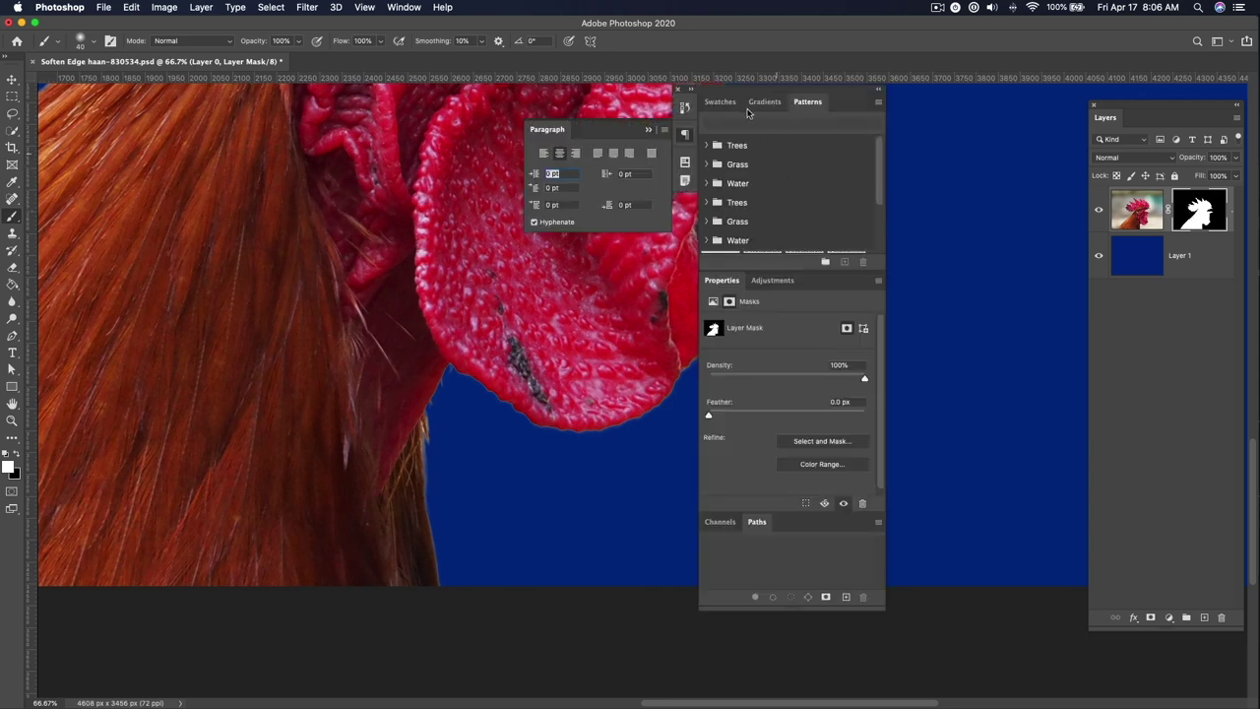
drag(721, 281, 503, 322)
click(678, 90)
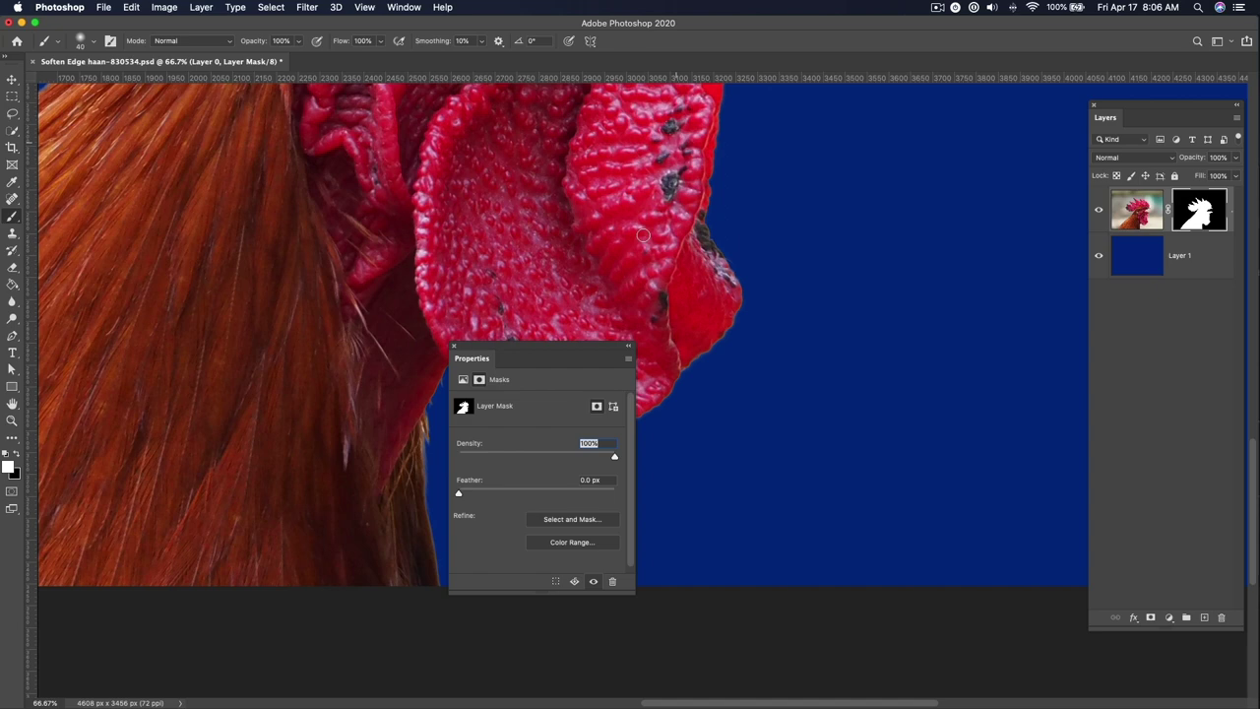
drag(570, 349, 974, 262)
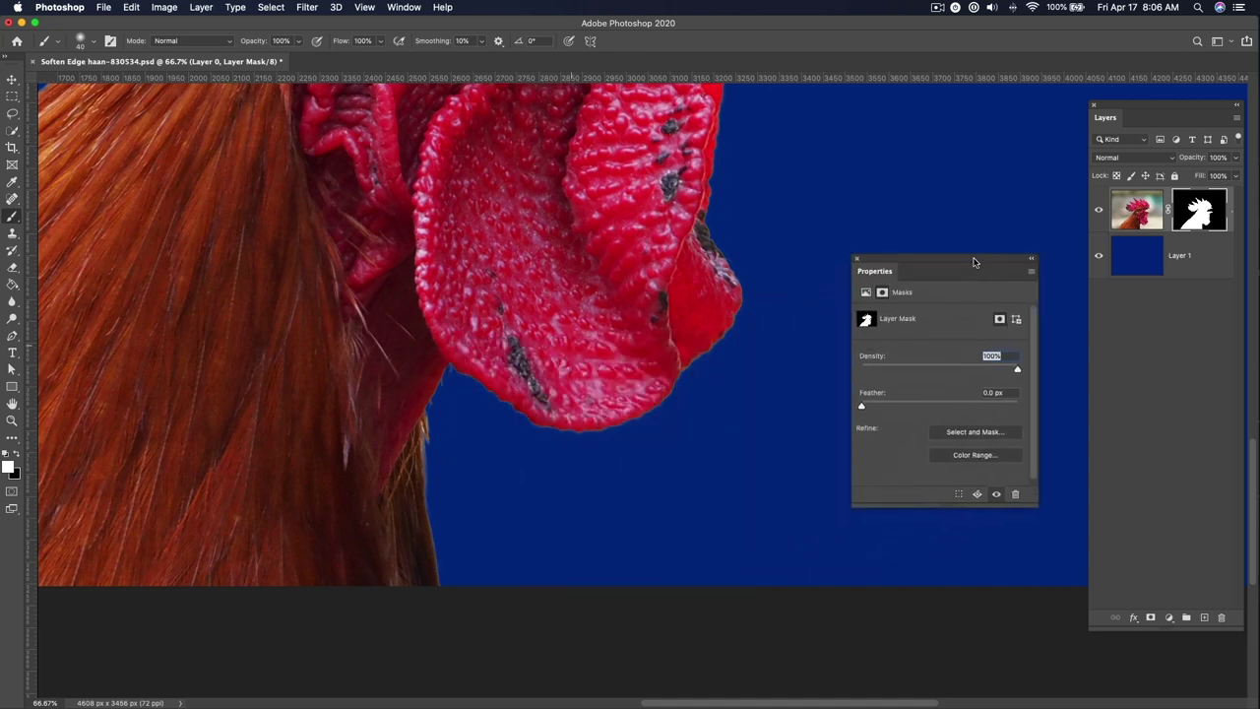
Step: Refine the layer mask in Select and Mask with Radius 3 px and Shift Edge -25%, comparing it with the original
click(974, 431)
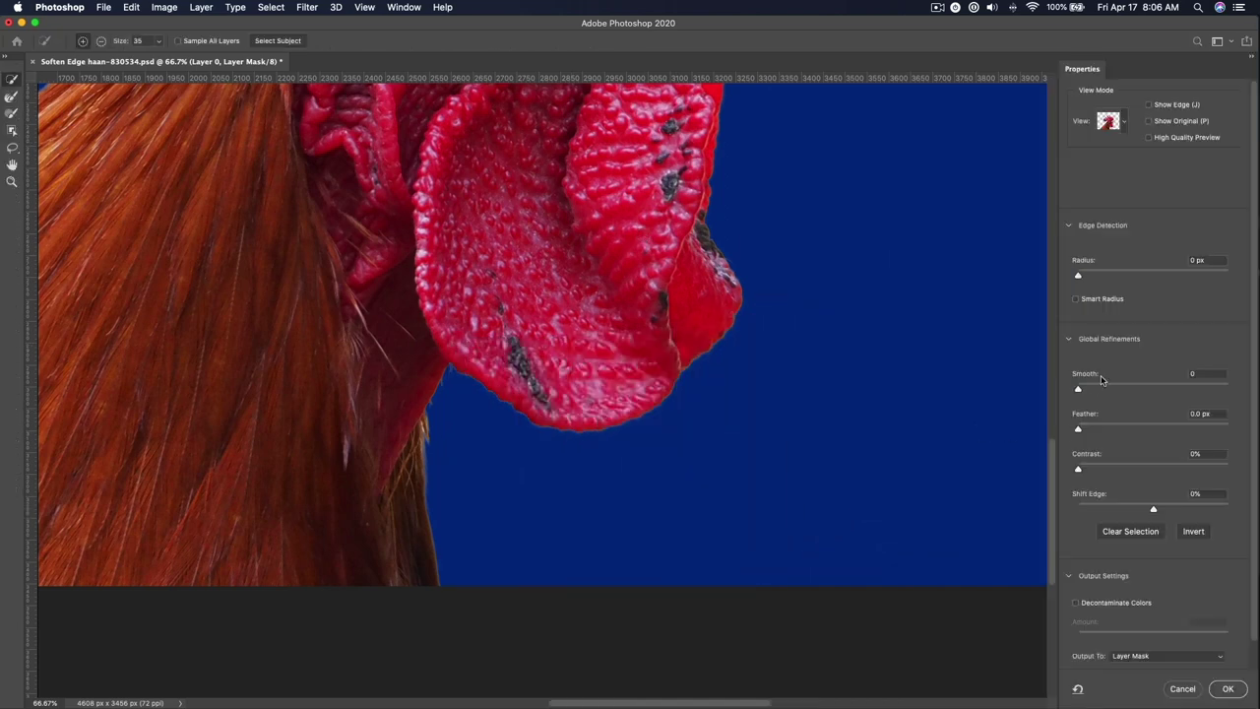
drag(1080, 282, 1084, 282)
drag(1151, 510, 1146, 510)
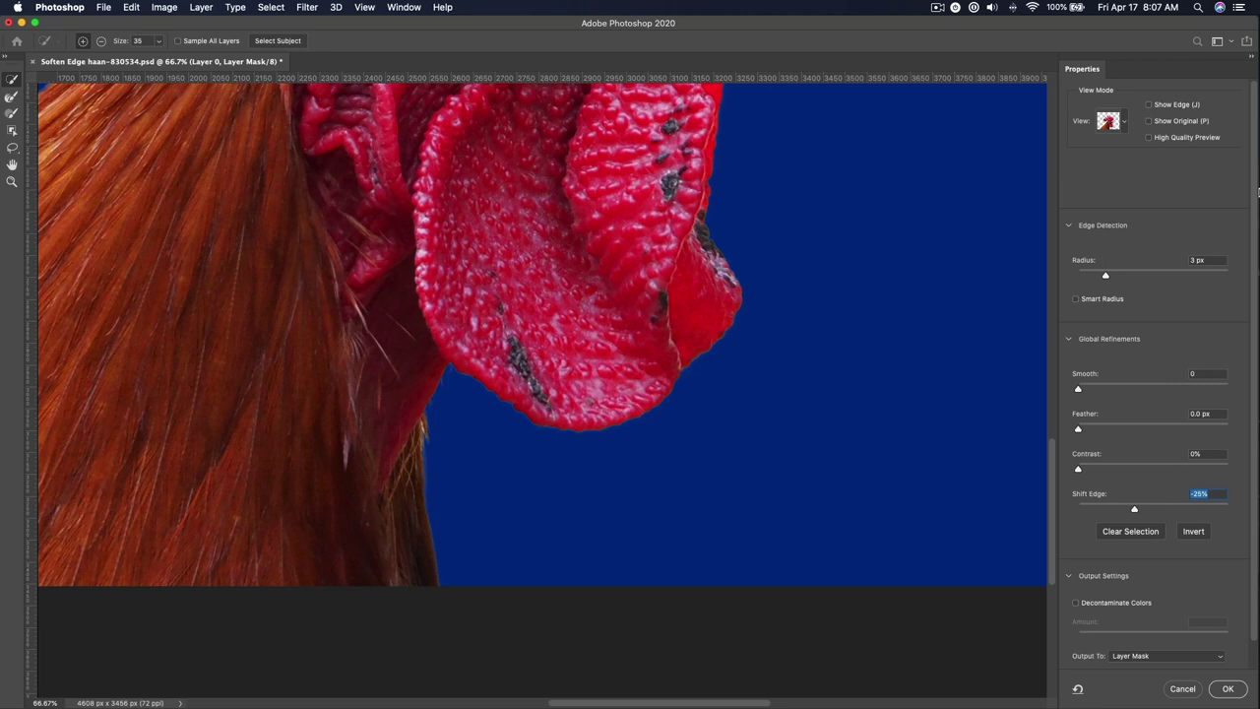
click(1149, 121)
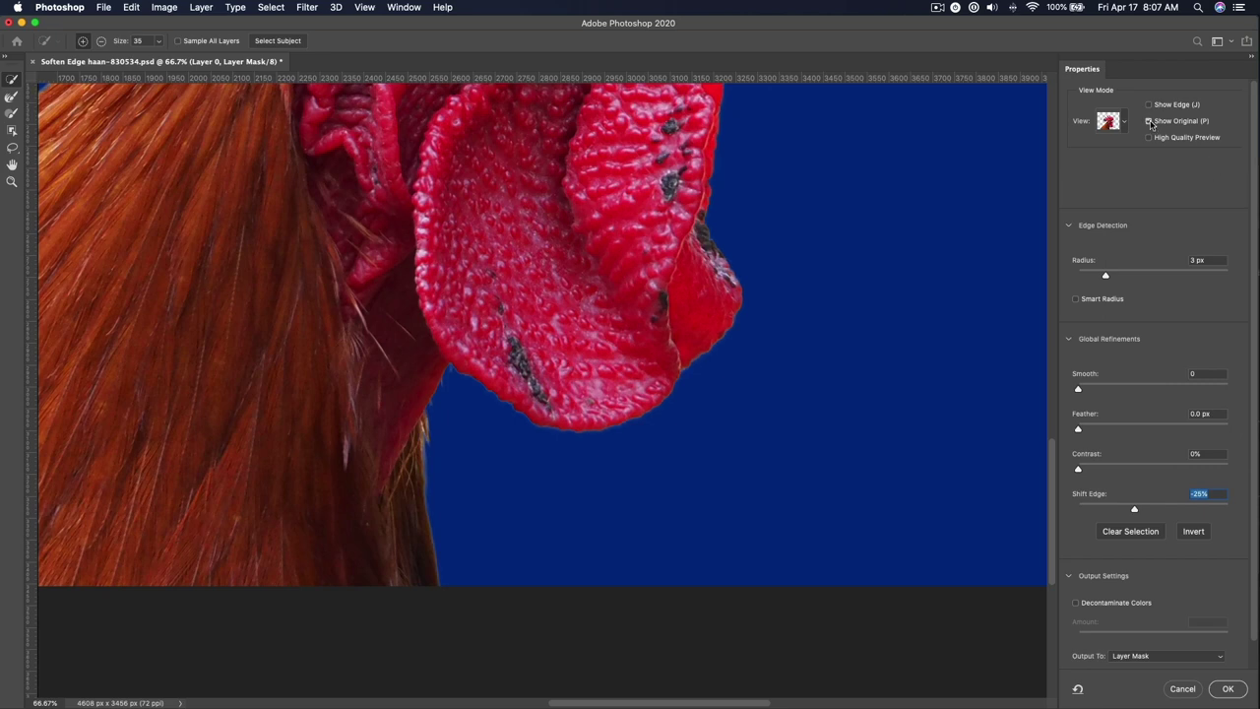
click(1151, 122)
Step: Inspect the refined edges around the rooster's beak, comb, neck and wattle, and apply the refinement to the layer mask
scroll(684, 440, up, 10)
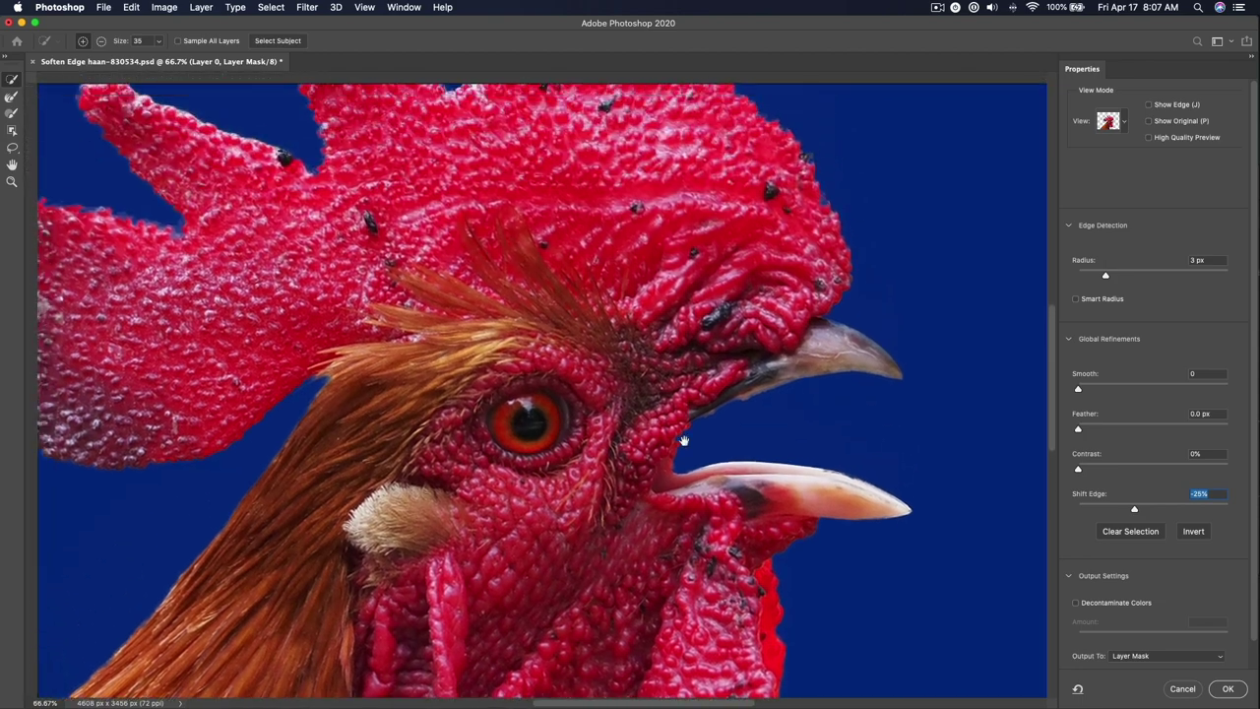
scroll(684, 440, up, 5)
scroll(686, 471, up, 3)
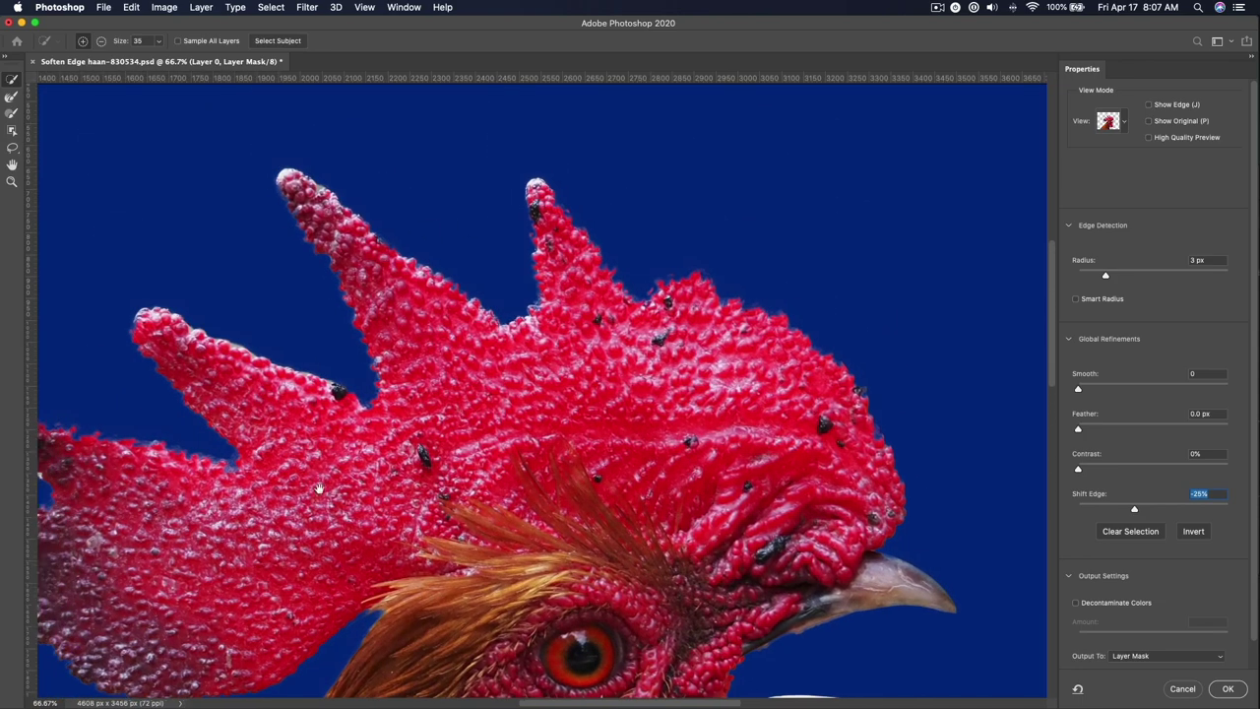
scroll(518, 422, left, 10)
scroll(518, 422, down, 5)
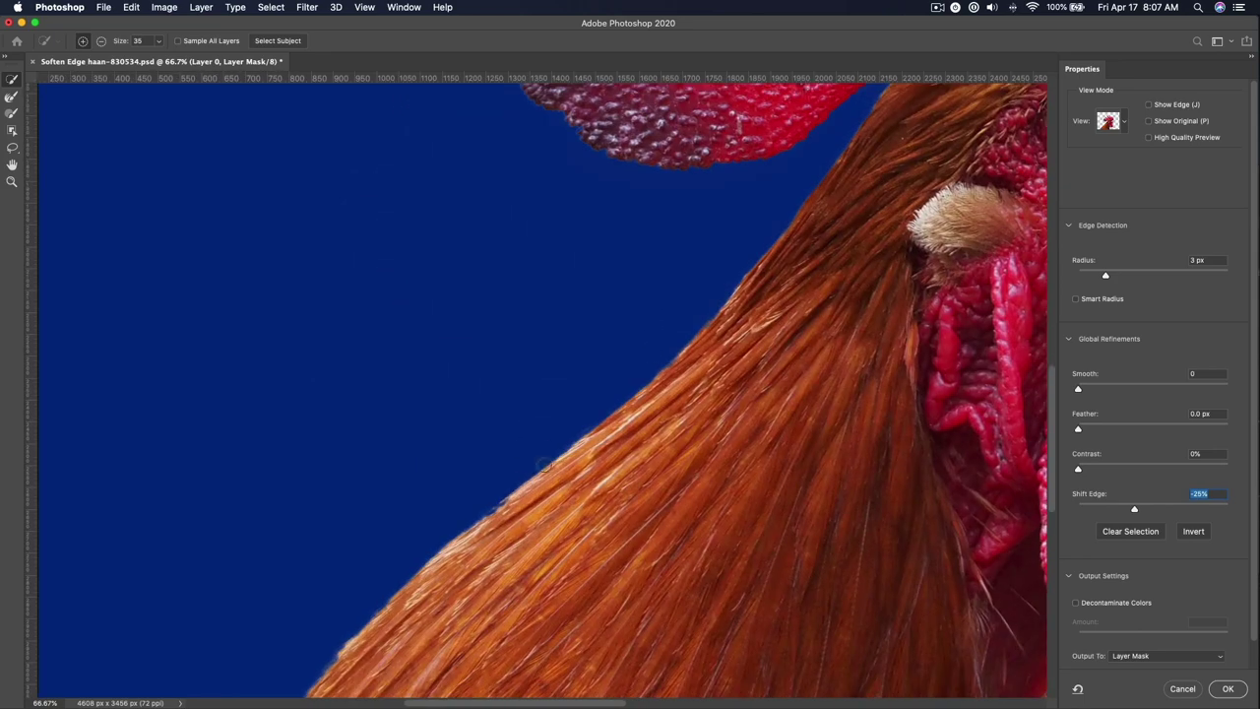
scroll(790, 526, right, 15)
scroll(439, 456, down, 5)
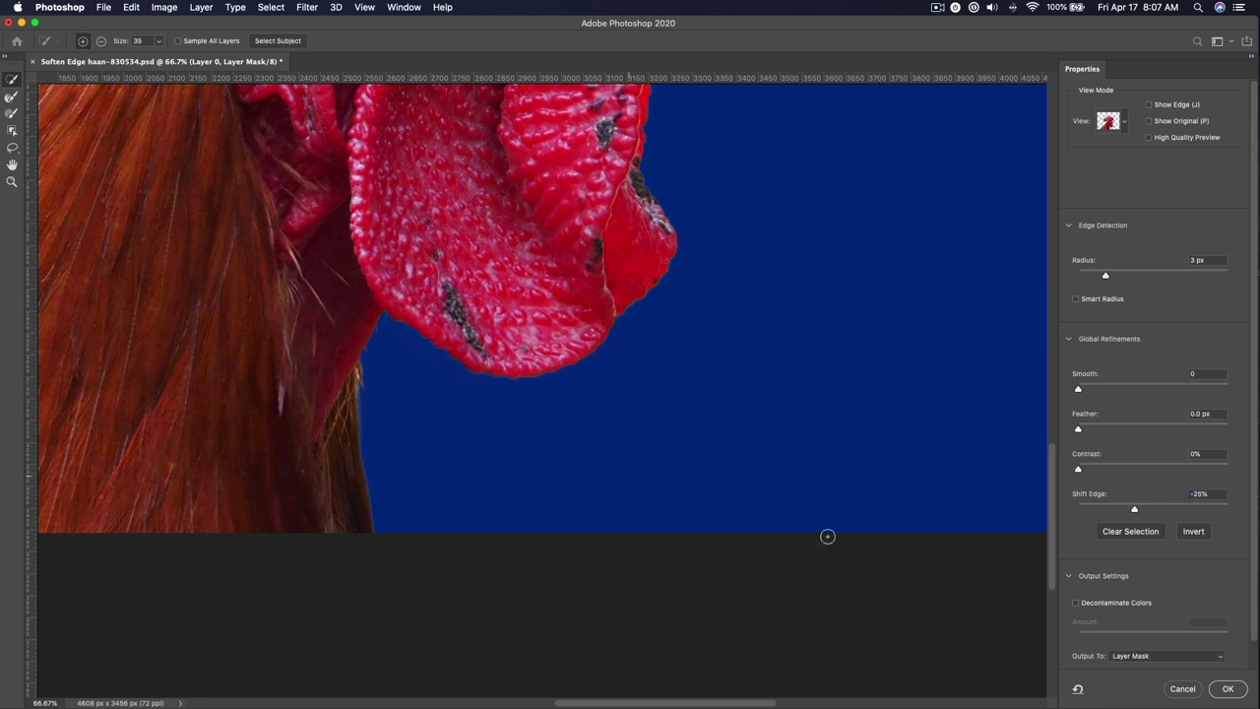
key(Return)
Step: Load the rooster's layer mask as a selection for close work on the wattle's lower edge
drag(373, 316, 420, 337)
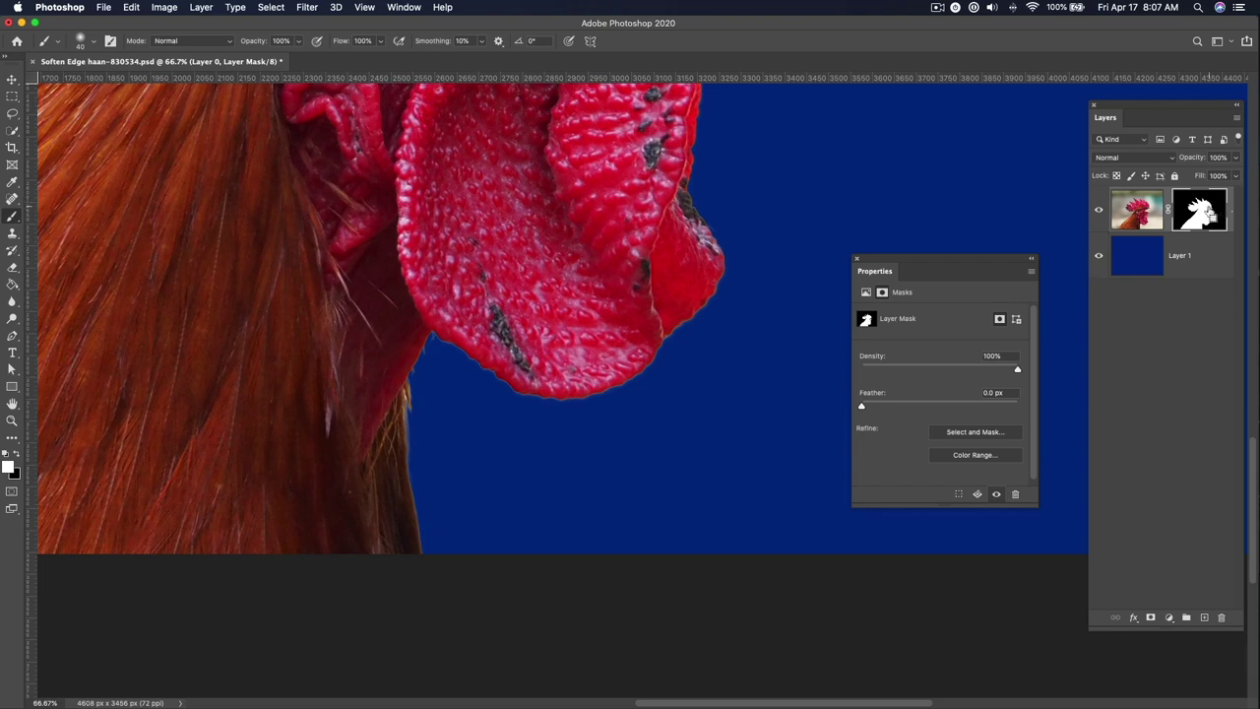
super+click(1211, 214)
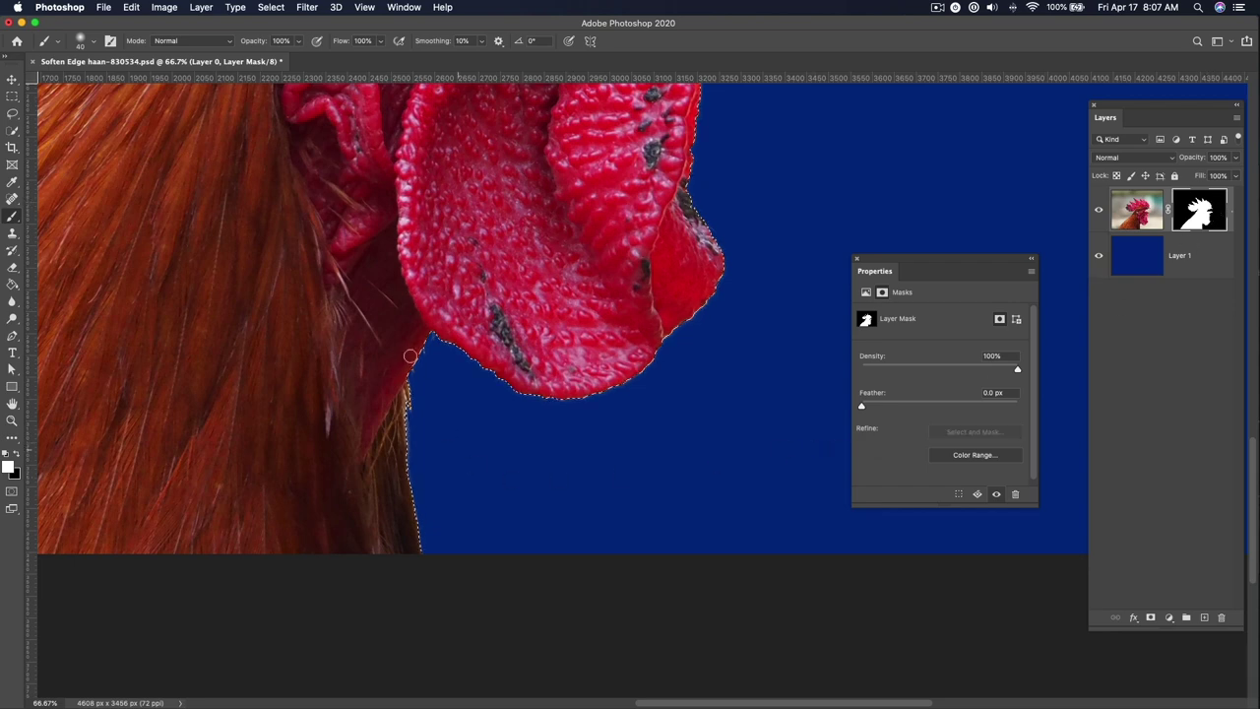
scroll(510, 393, up, 3)
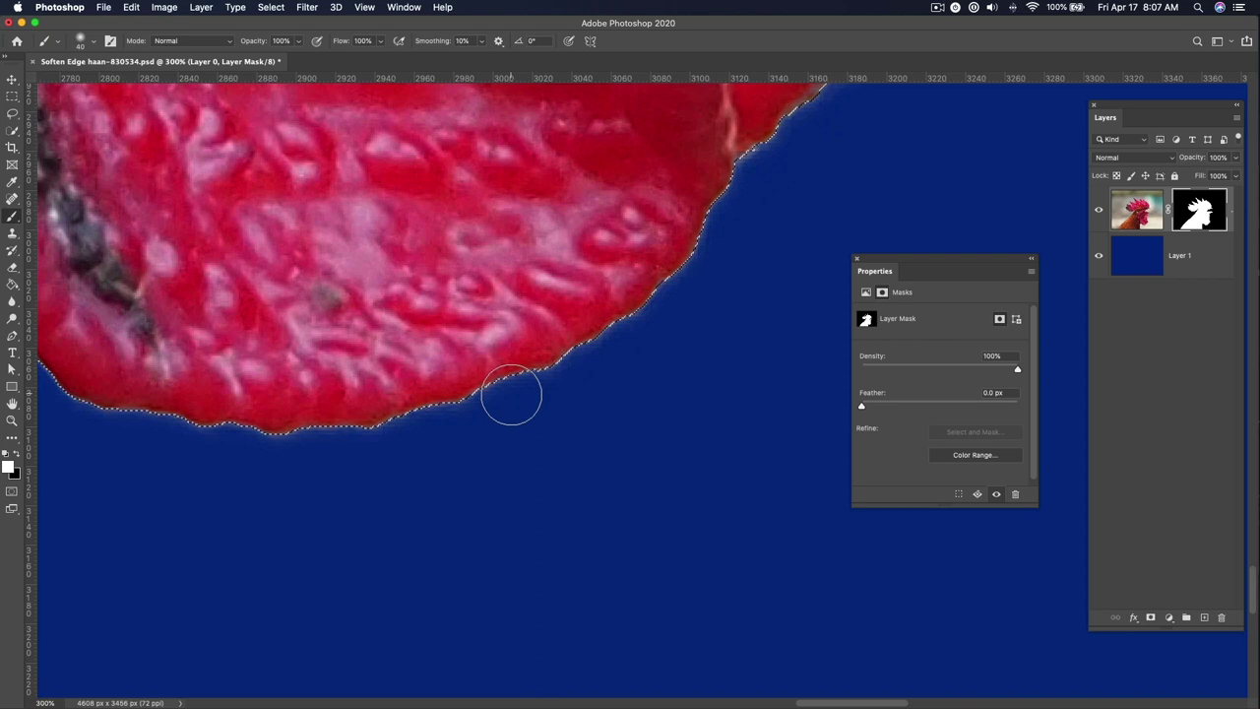
drag(280, 365, 748, 290)
drag(613, 357, 722, 436)
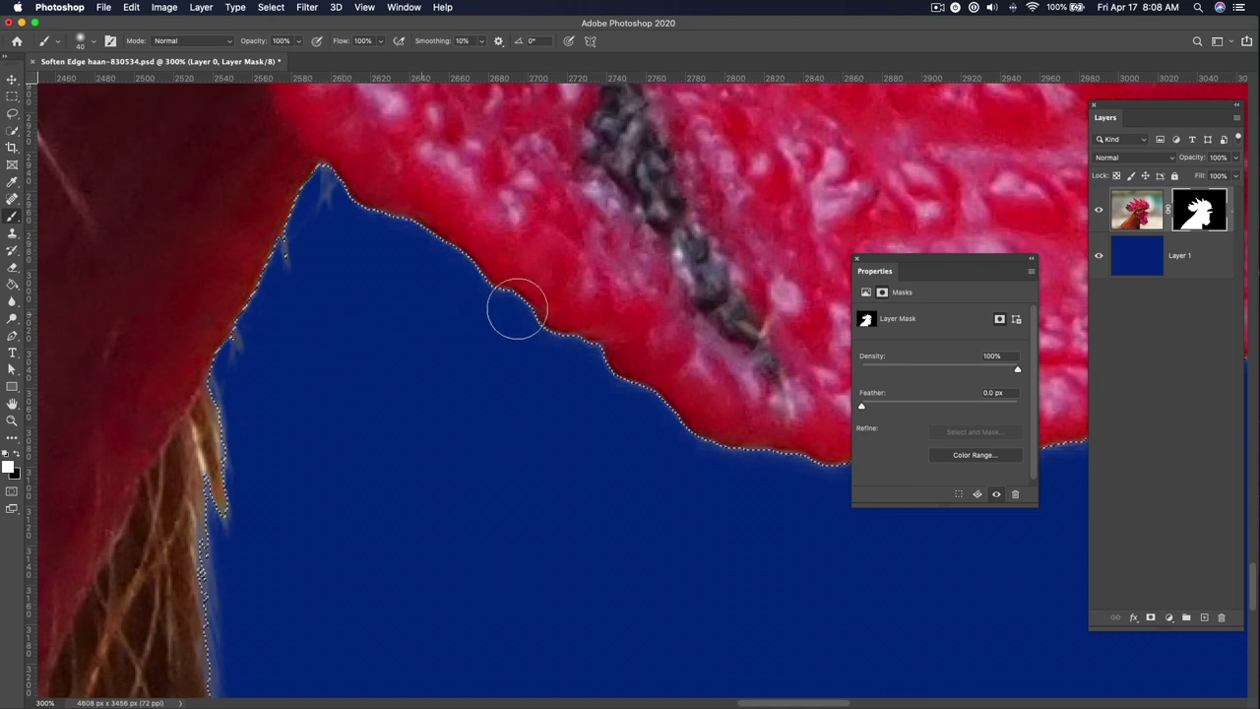
Step: Try painting black on the mask just inside the wattle's edge, and paint the area back with white
key(x)
mouse_move(618, 355)
mouse_down()
mouse_move(447, 298)
mouse_move(562, 315)
mouse_up()
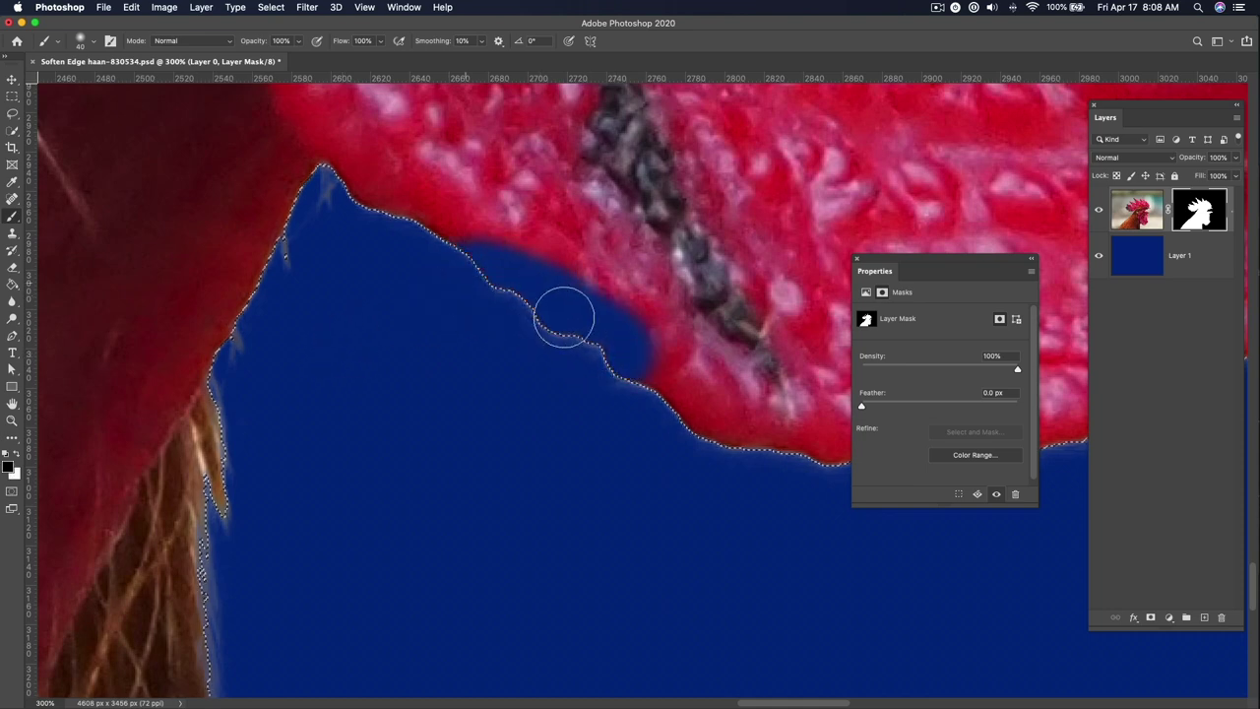
key(x)
mouse_move(440, 233)
mouse_down()
mouse_move(638, 351)
mouse_move(507, 267)
mouse_move(662, 389)
mouse_up()
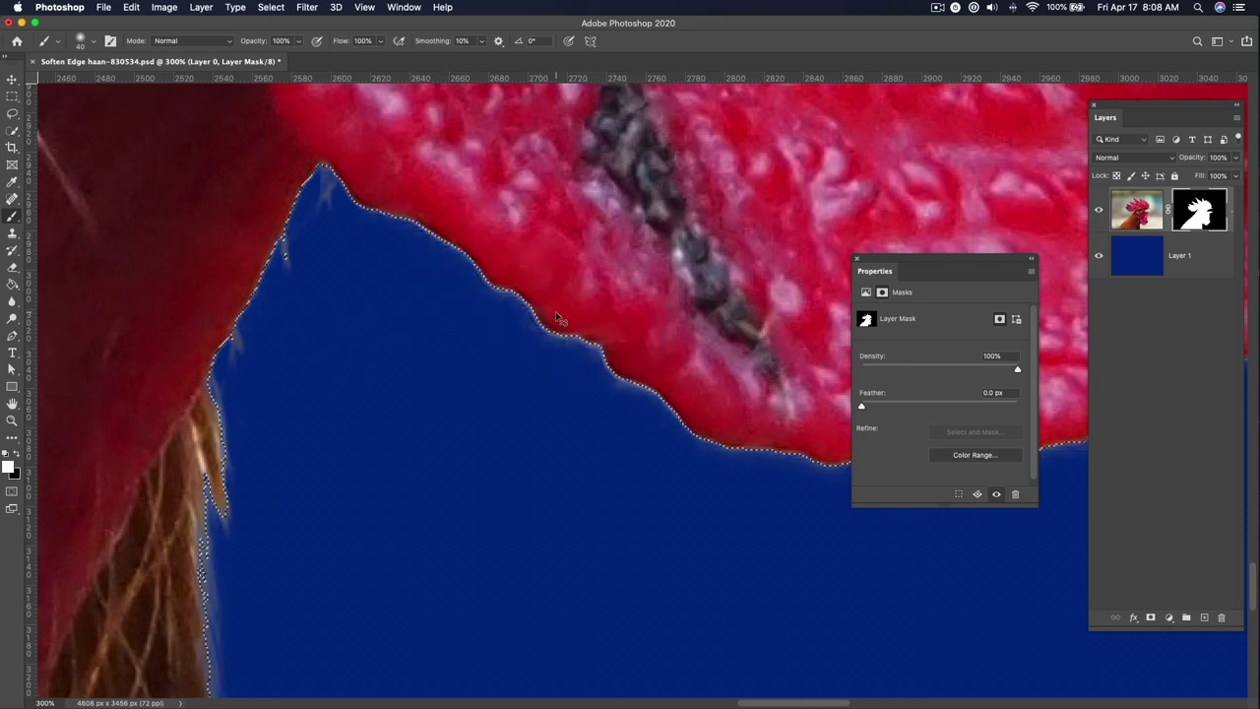
Step: Invert the selection so that the area outside the rooster is selected
scroll(556, 309, up, 1)
key(l)
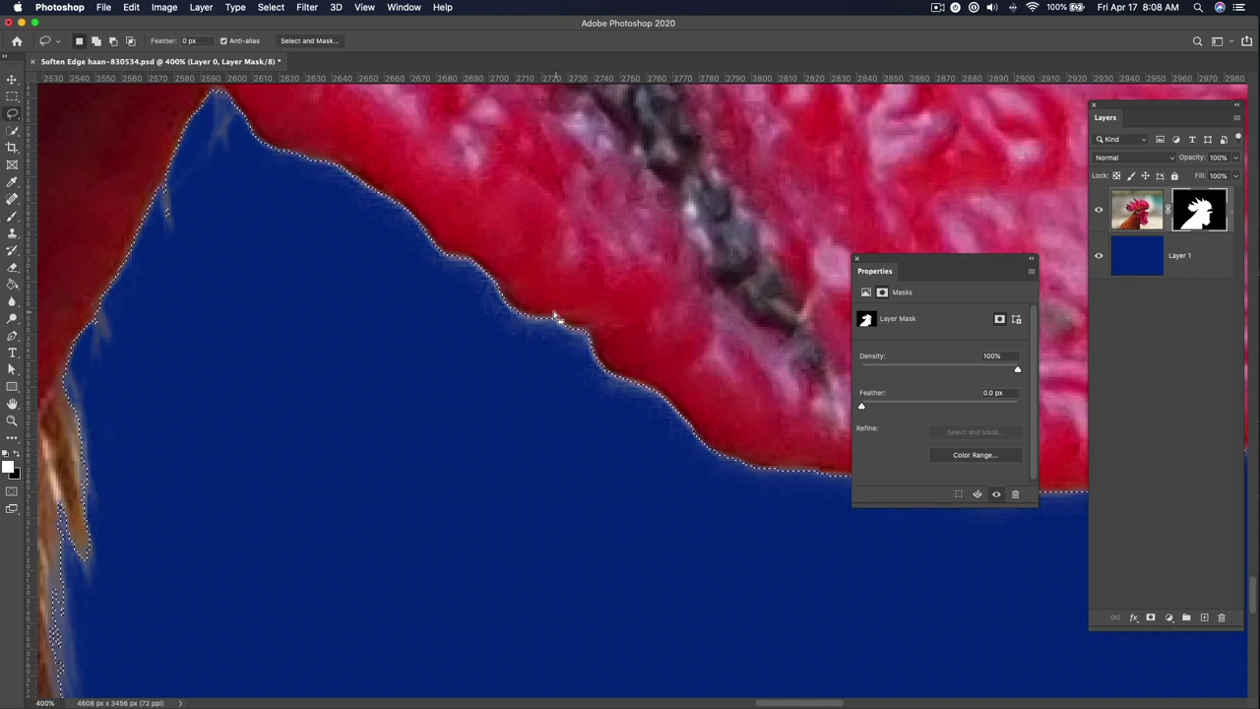
right_click(538, 281)
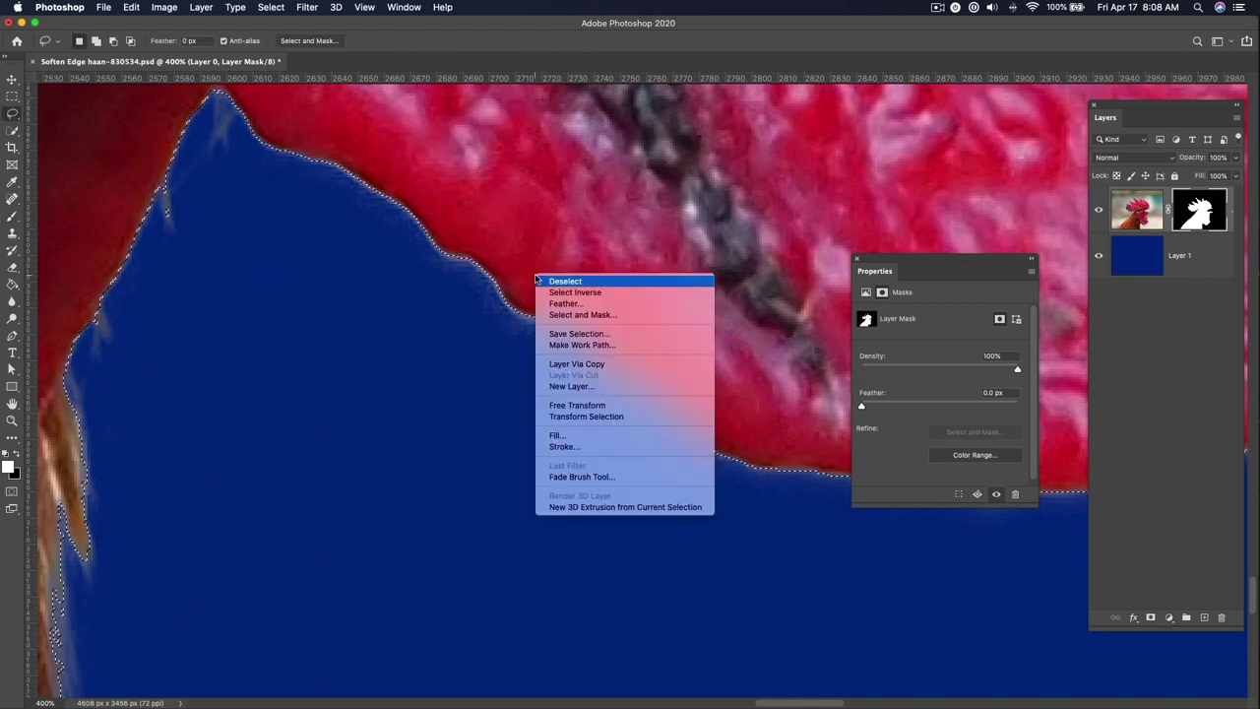
click(585, 292)
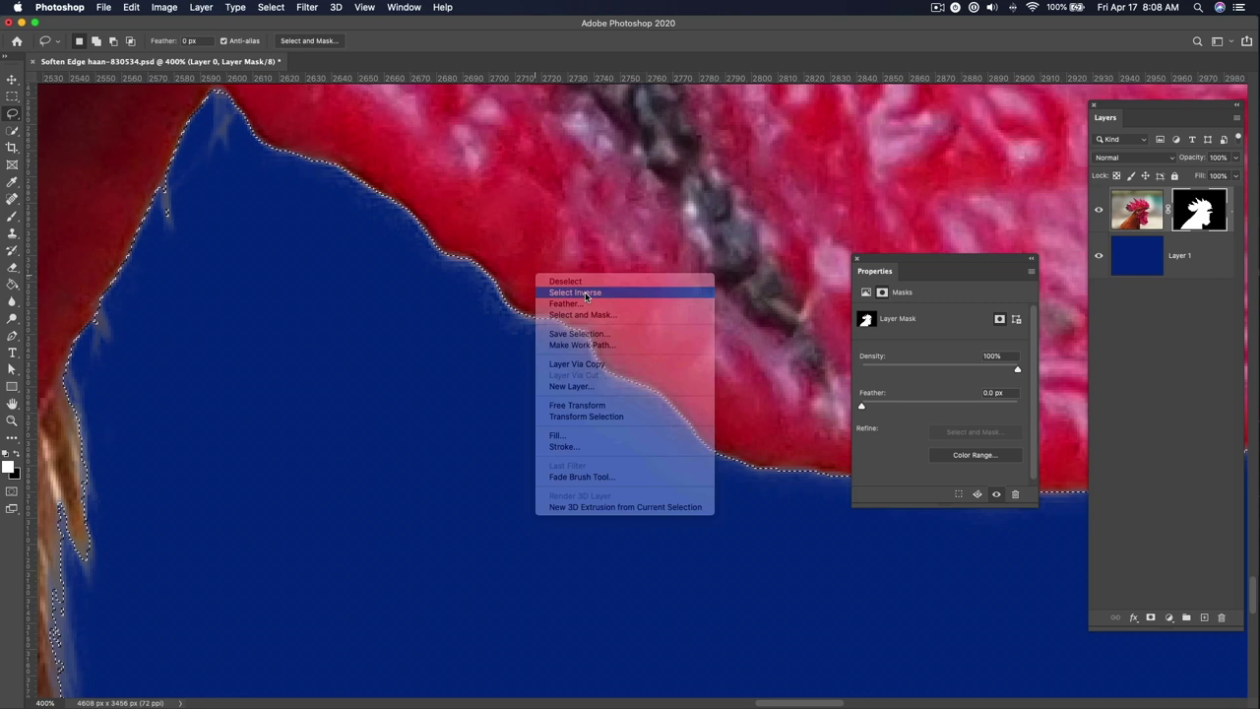
Step: Try a white brush stroke on the mask just outside the wattle's edge, and undo it
key(b)
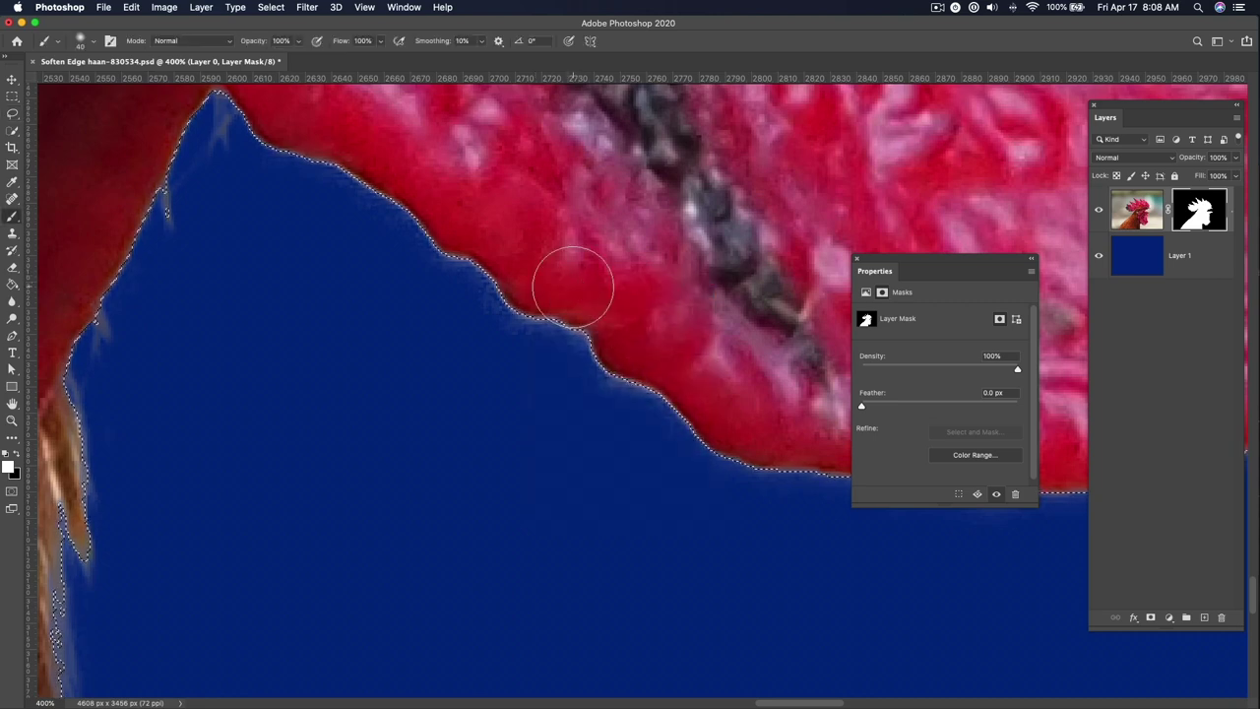
drag(583, 331, 566, 313)
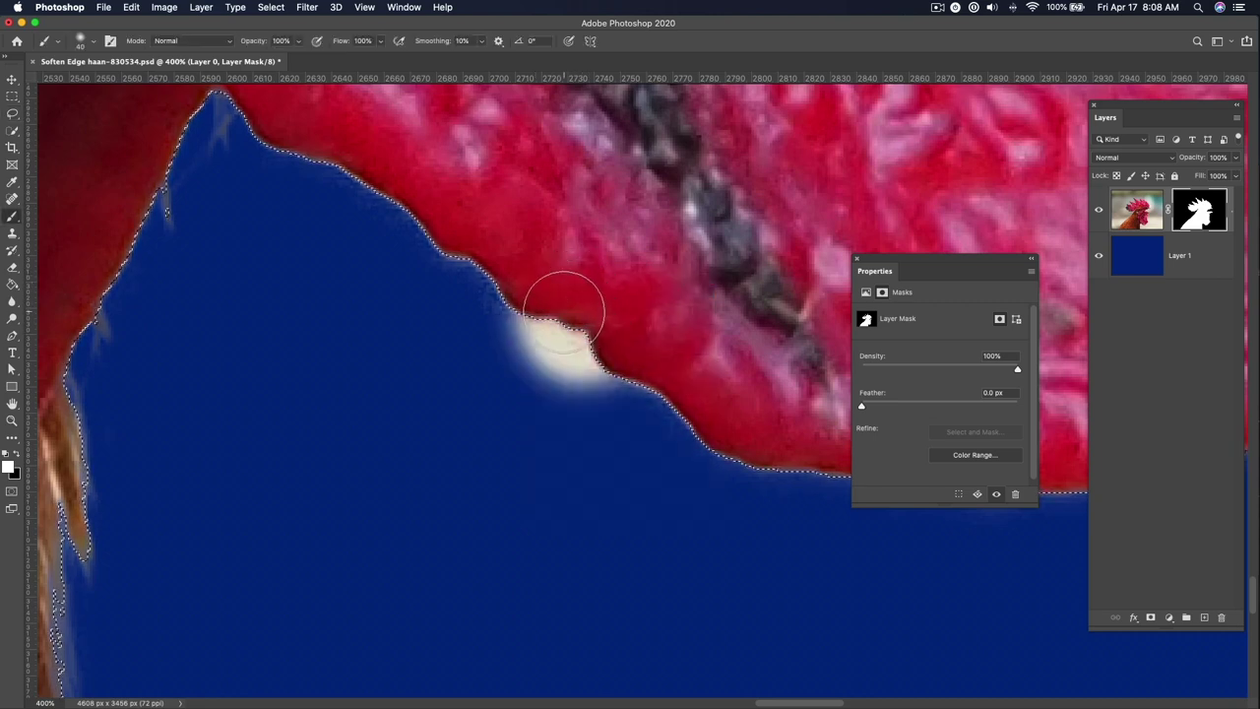
key(super+z)
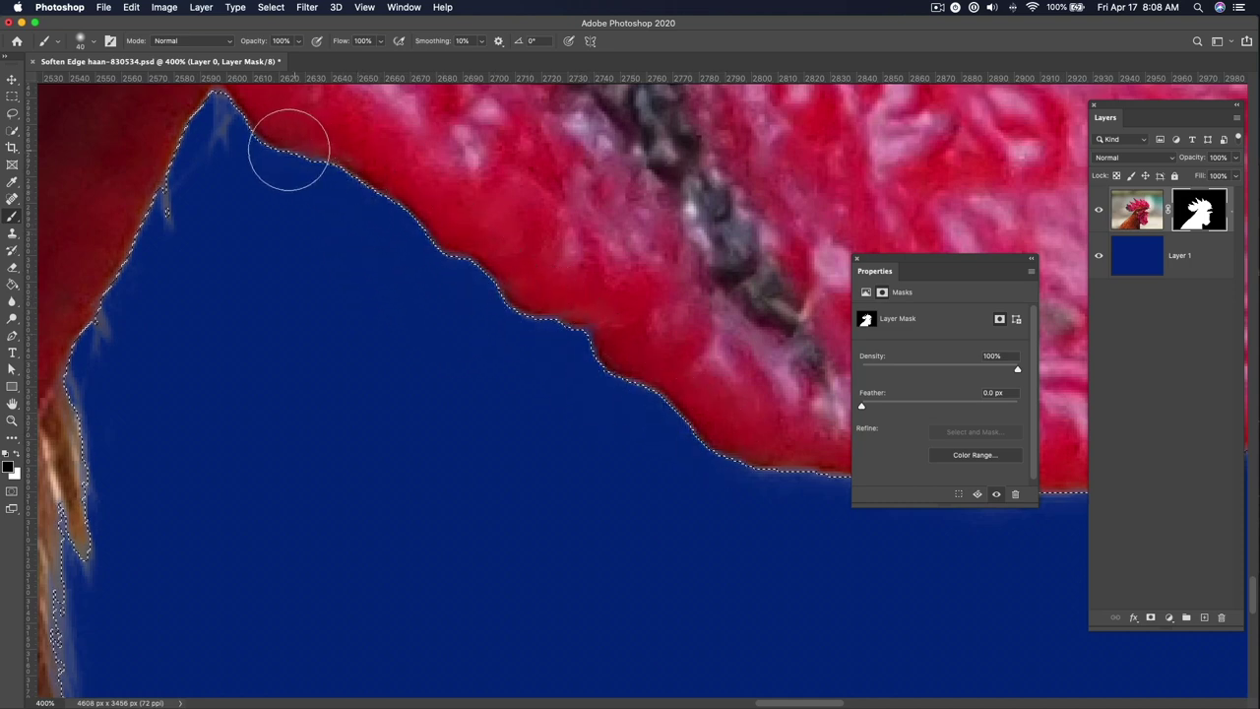
Step: Paint black on the mask along the outside of the neck and wattle edges to remove the light fringe
scroll(399, 232, left, 5)
scroll(399, 232, up, 2)
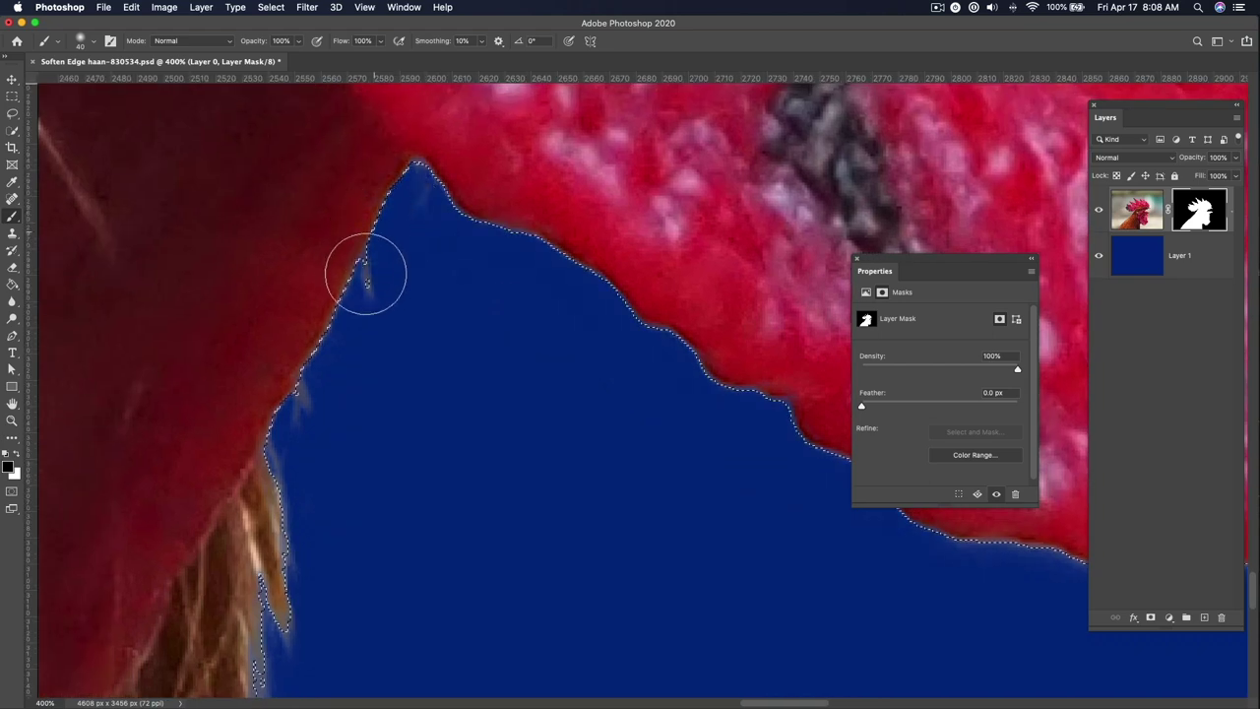
key(super+d)
mouse_move(325, 340)
mouse_down()
mouse_move(415, 269)
mouse_move(439, 296)
mouse_move(507, 206)
mouse_up()
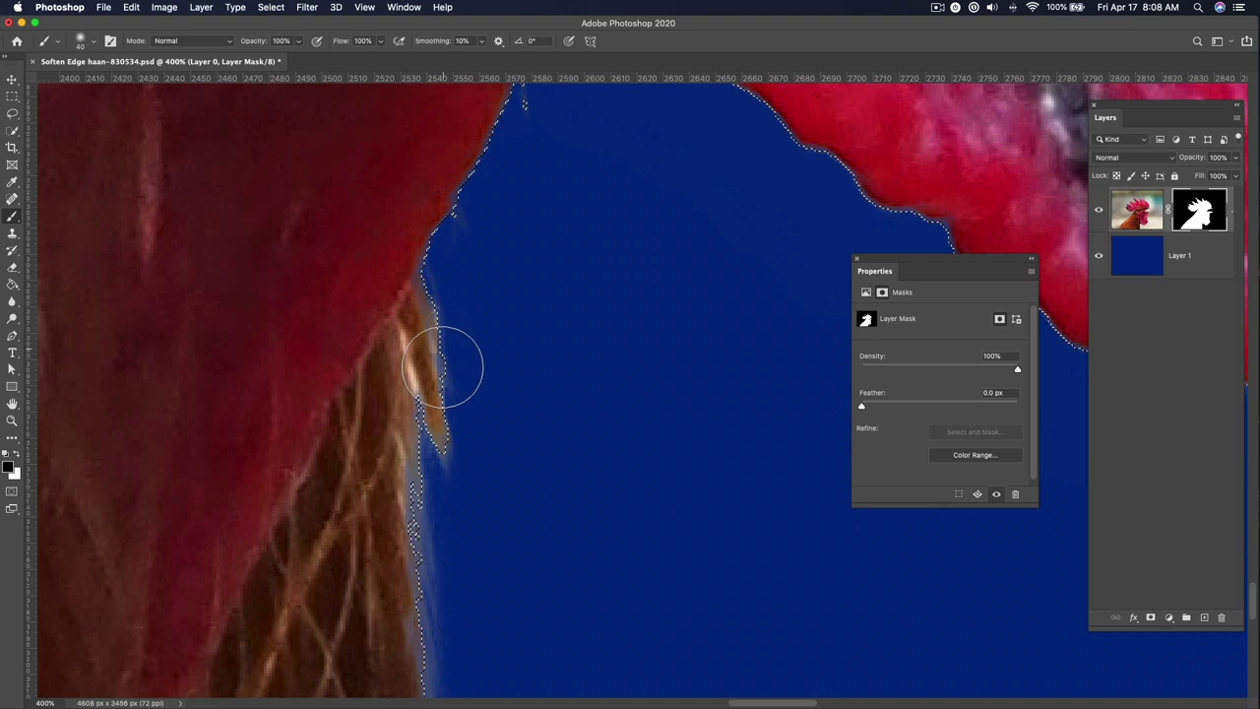
drag(724, 322, 406, 383)
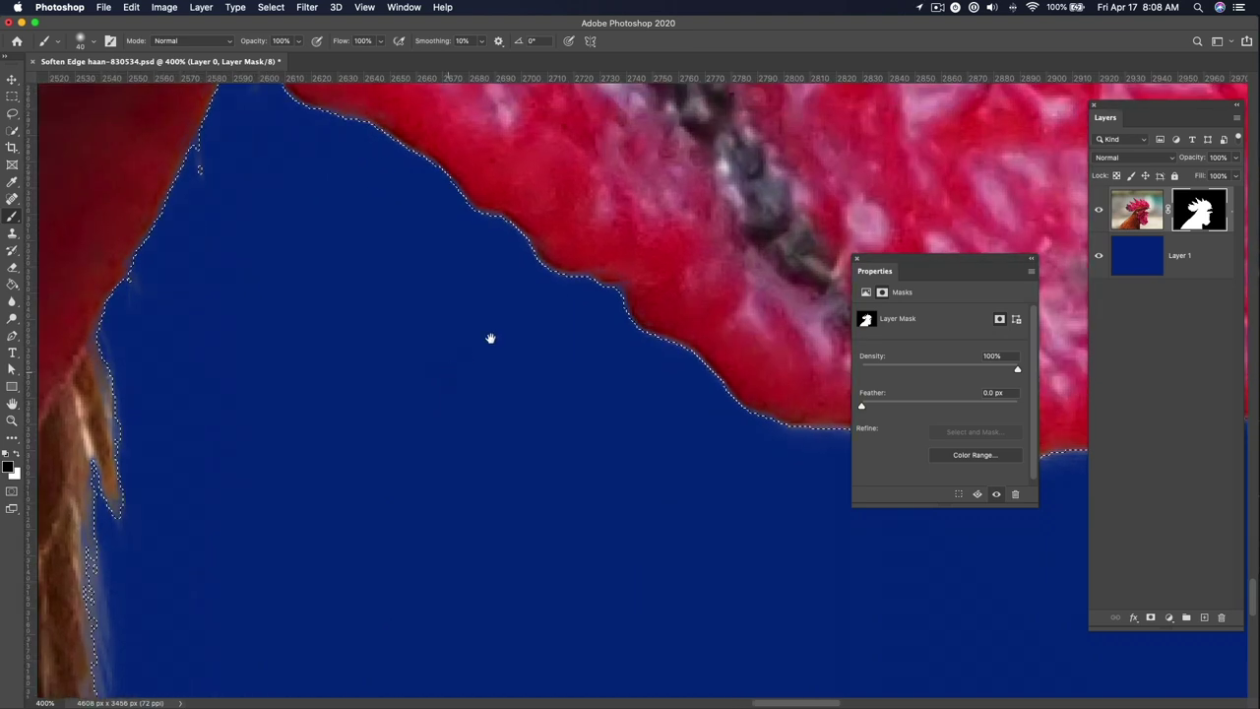
drag(548, 321, 502, 358)
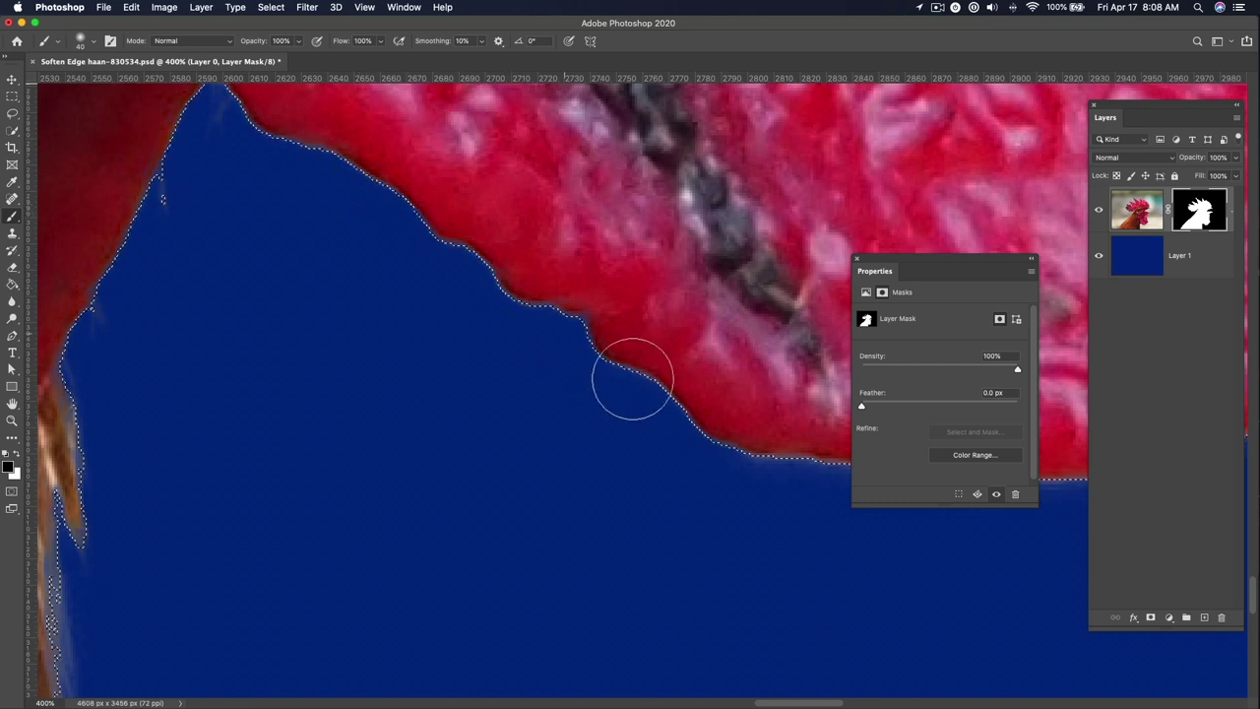
drag(630, 374, 270, 289)
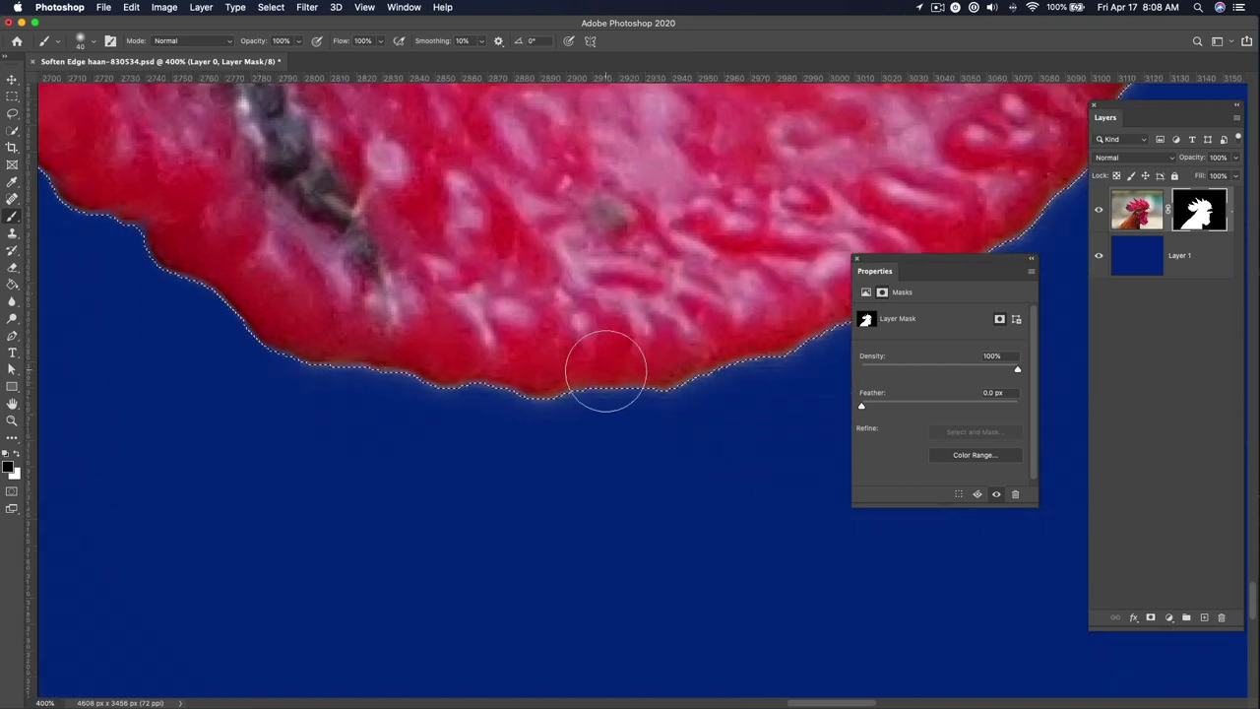
Step: Check the wattle's lower edge with the selection outline hidden and shown, and remove the selection
key(super+d)
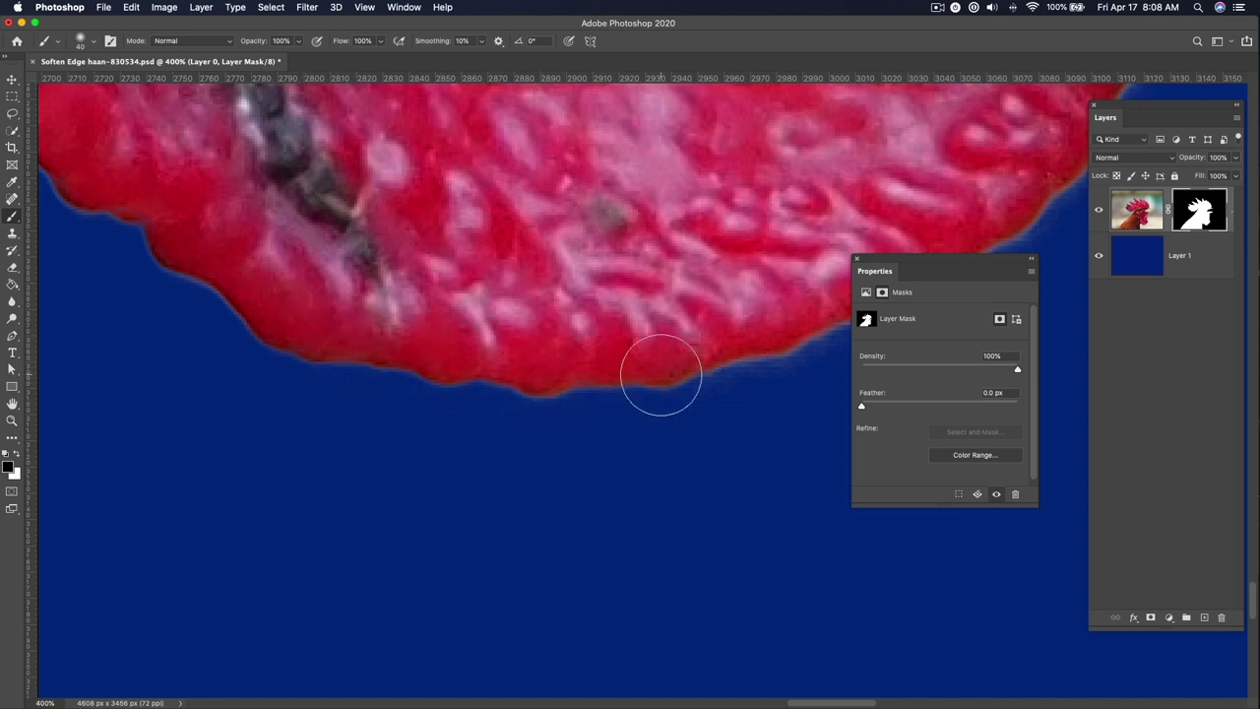
key(super+h)
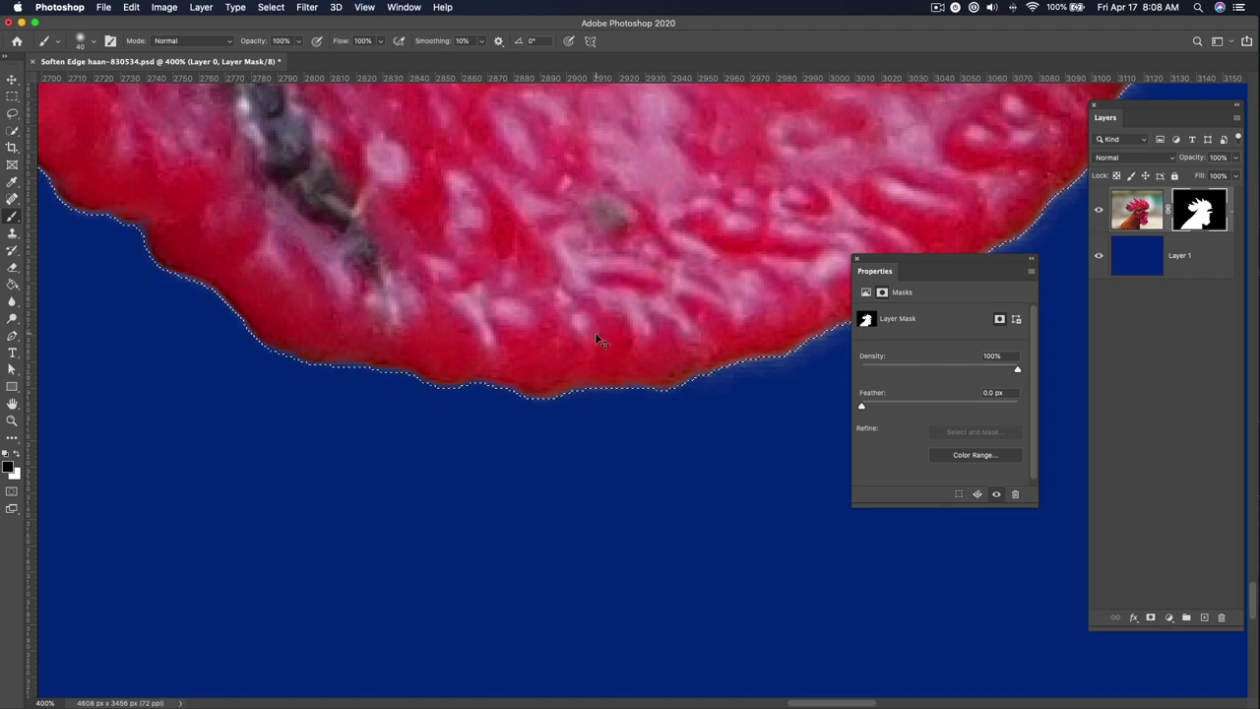
key(super+d)
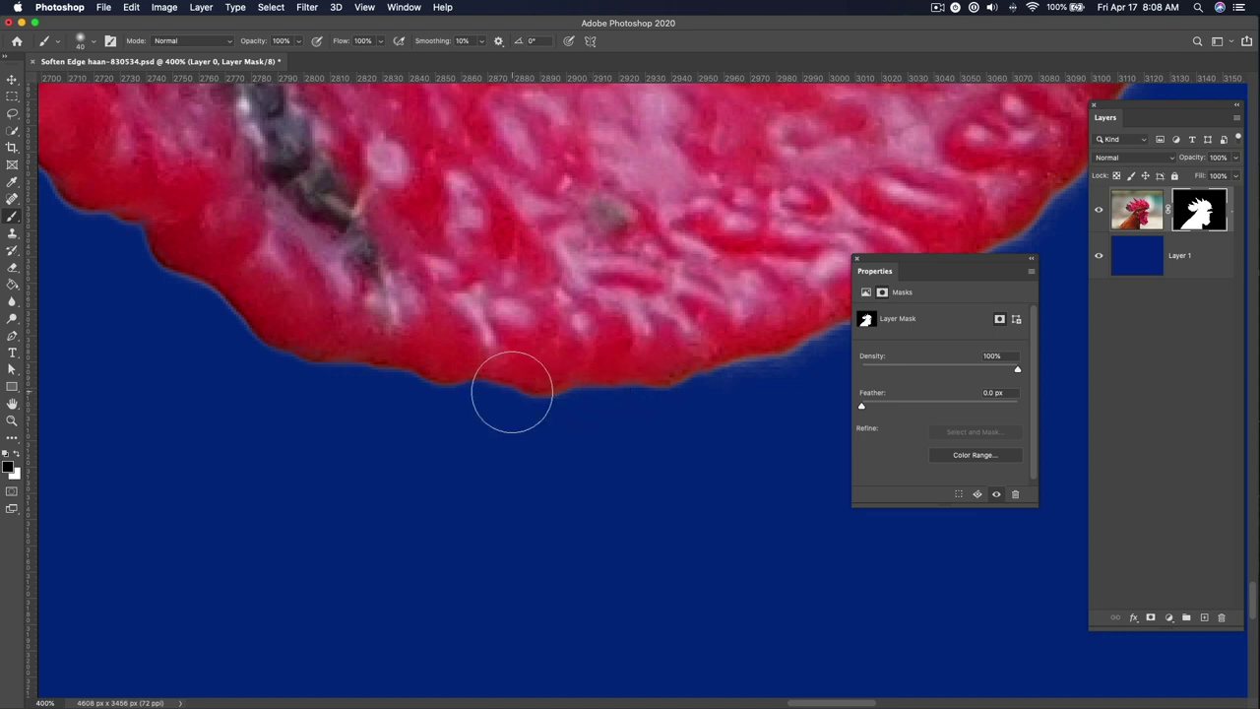
key(super+minus)
key(super+minus)
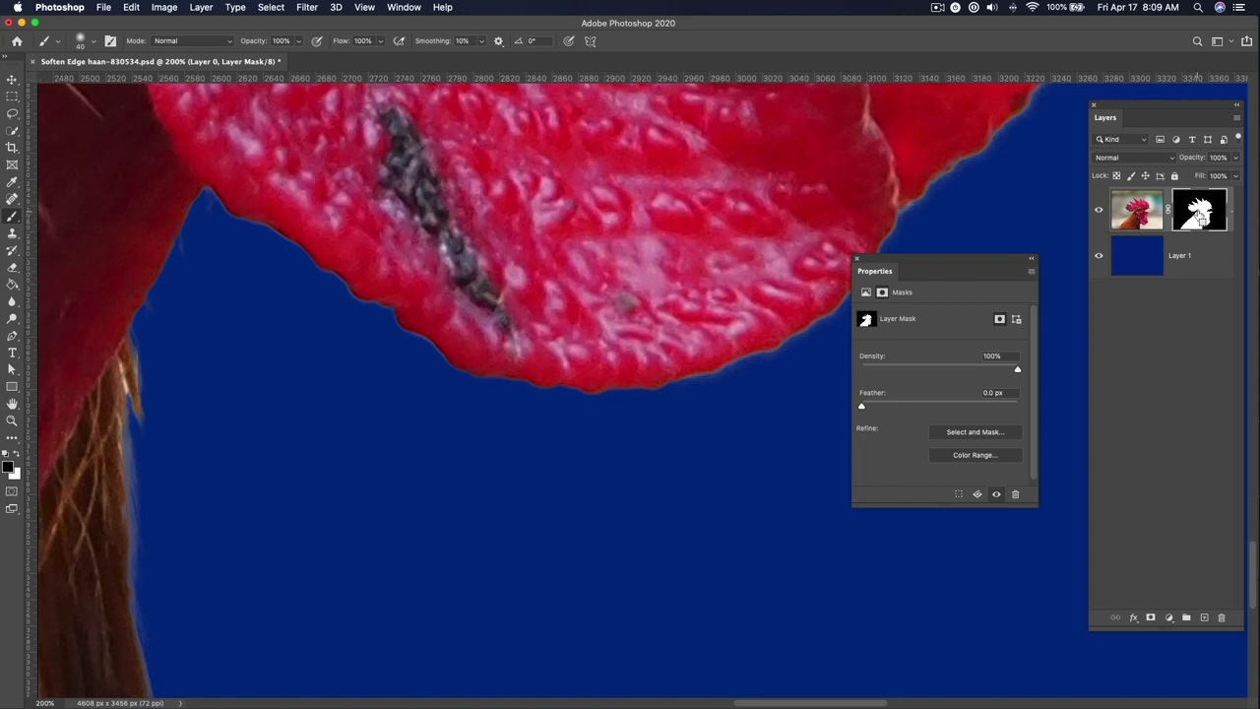
Step: Load the rooster's layer mask as a selection, invert it to select the background, and hide the selection outline
super+click(1199, 219)
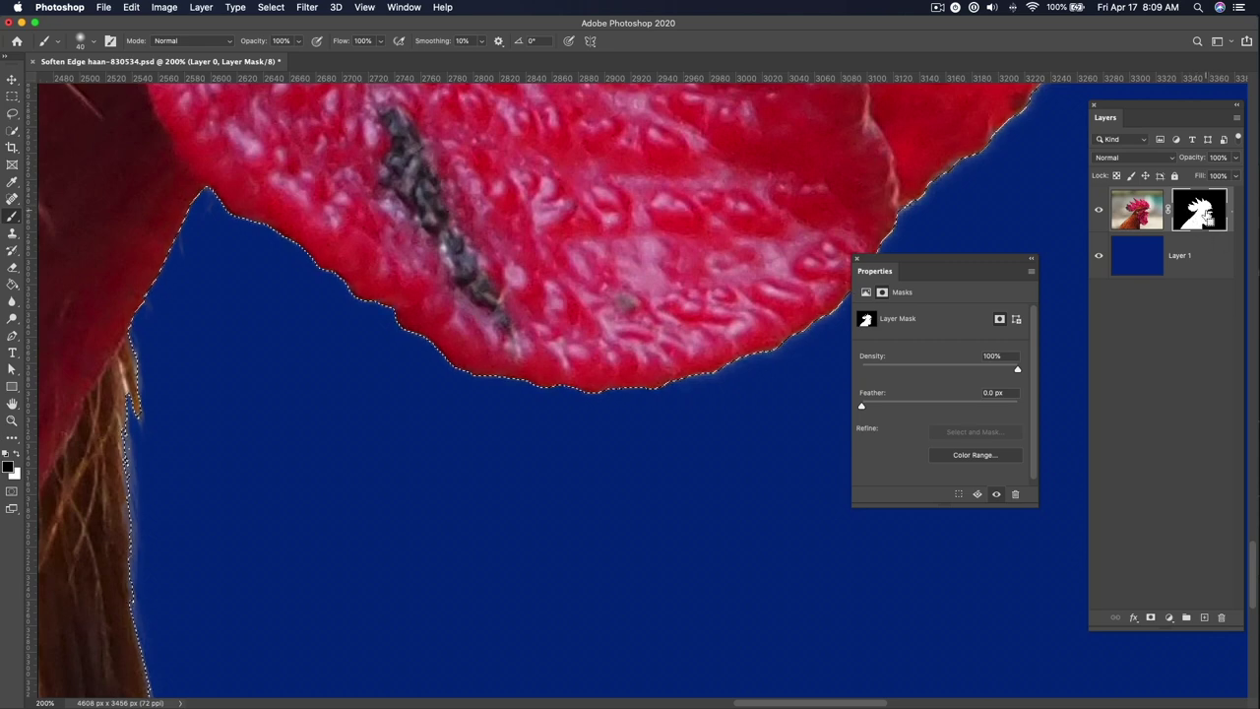
key(l)
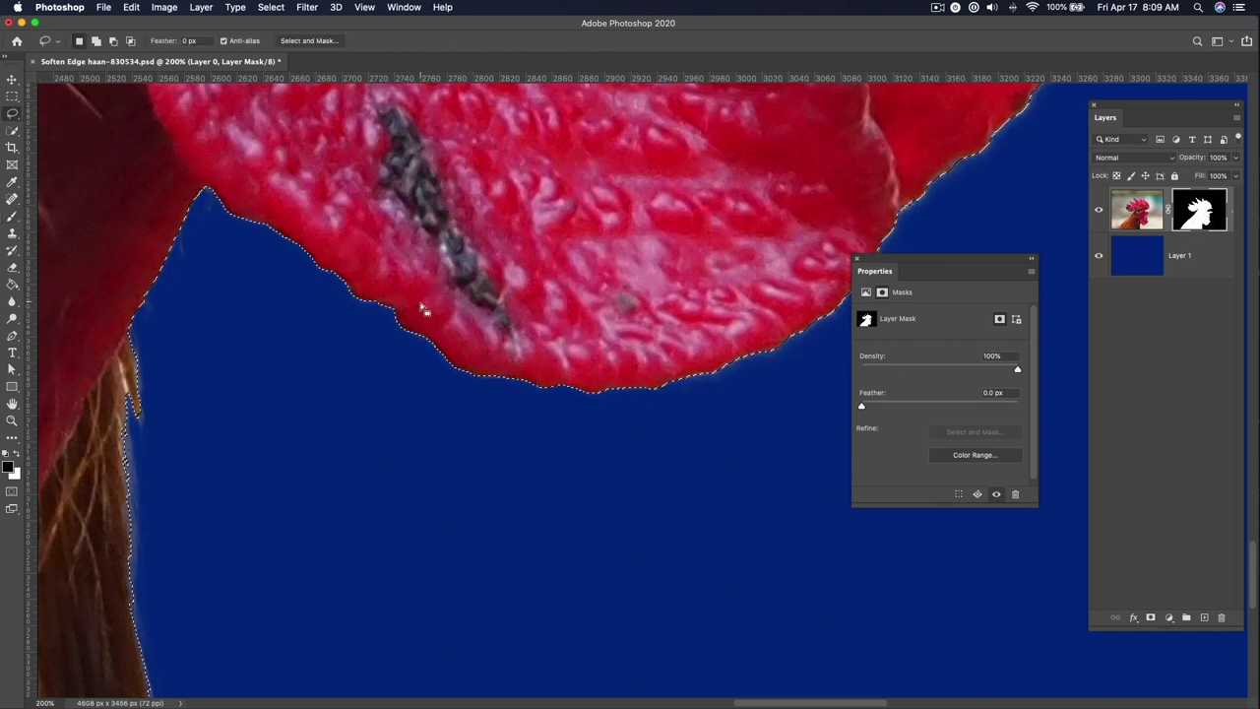
right_click(484, 297)
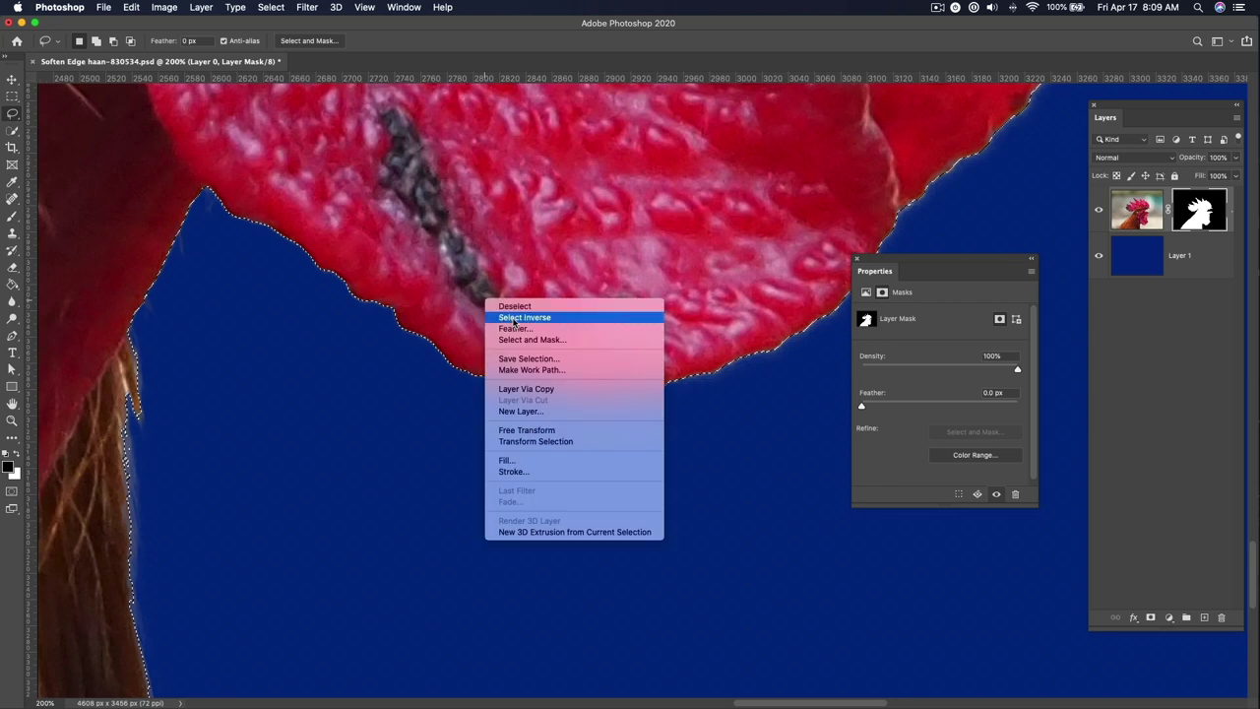
click(513, 317)
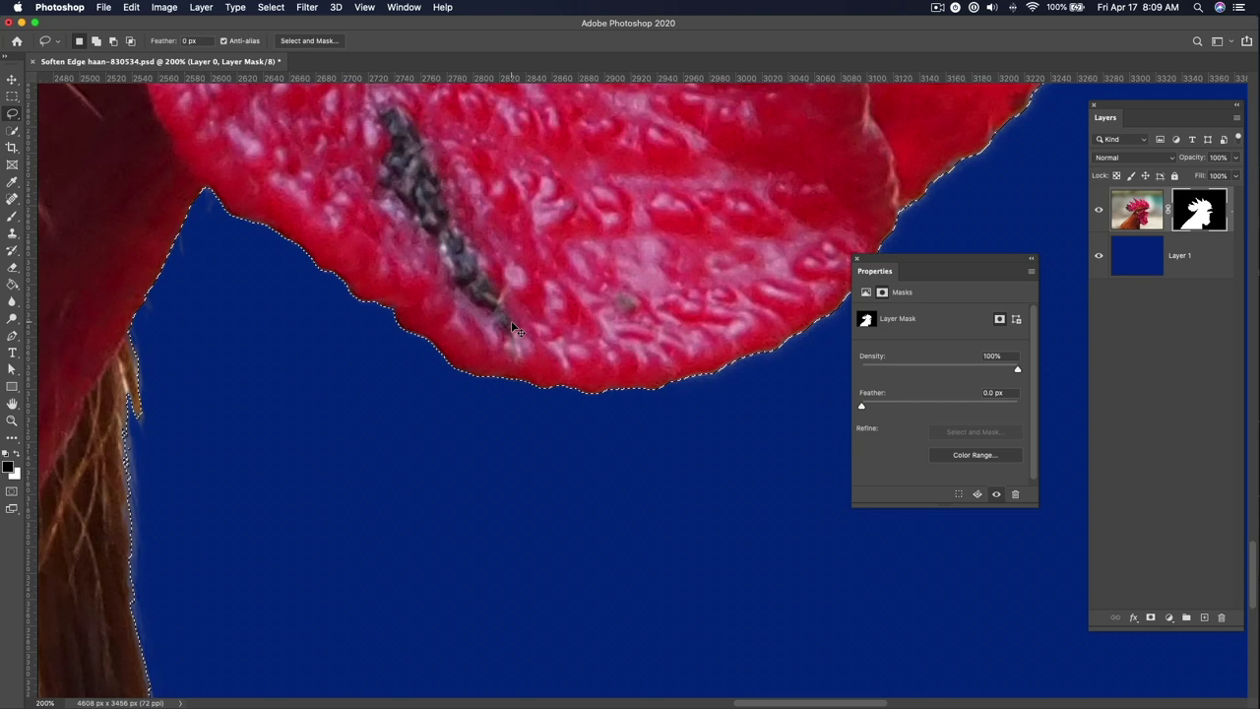
key(super+h)
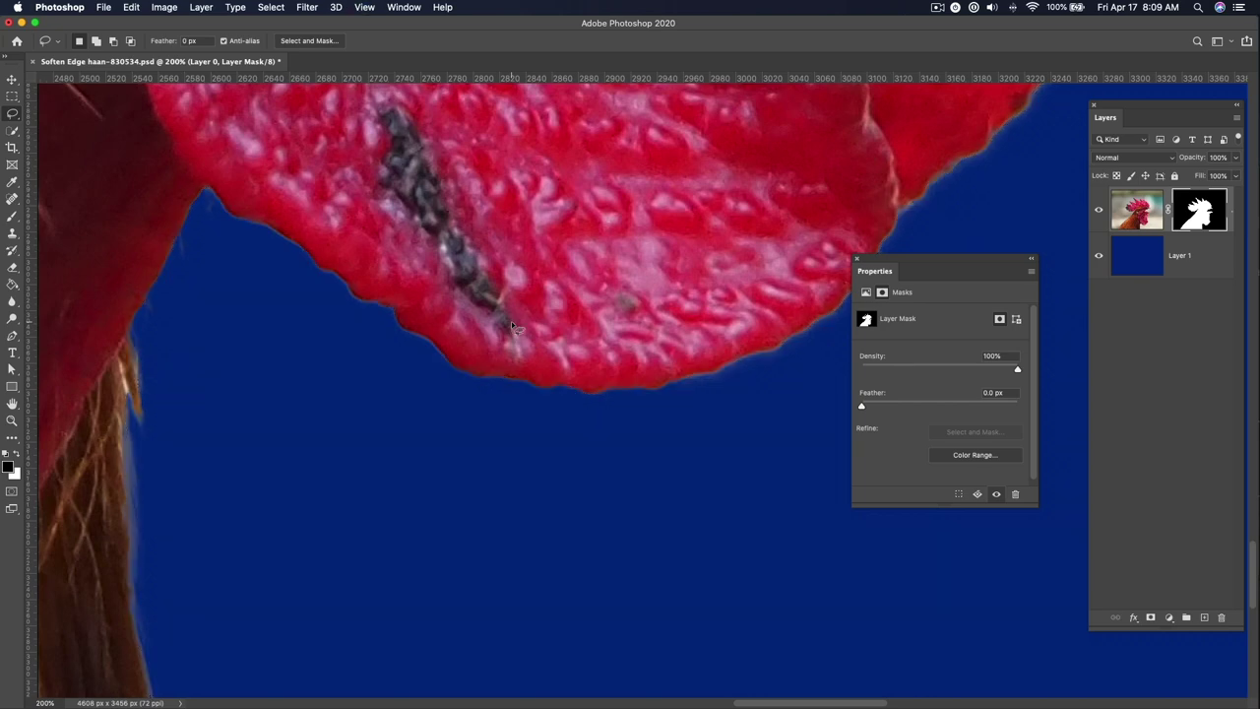
Step: Paint black along the outside of the wattle's lower edge with the layer mask displayed alone, and return to the normal image view
key(b)
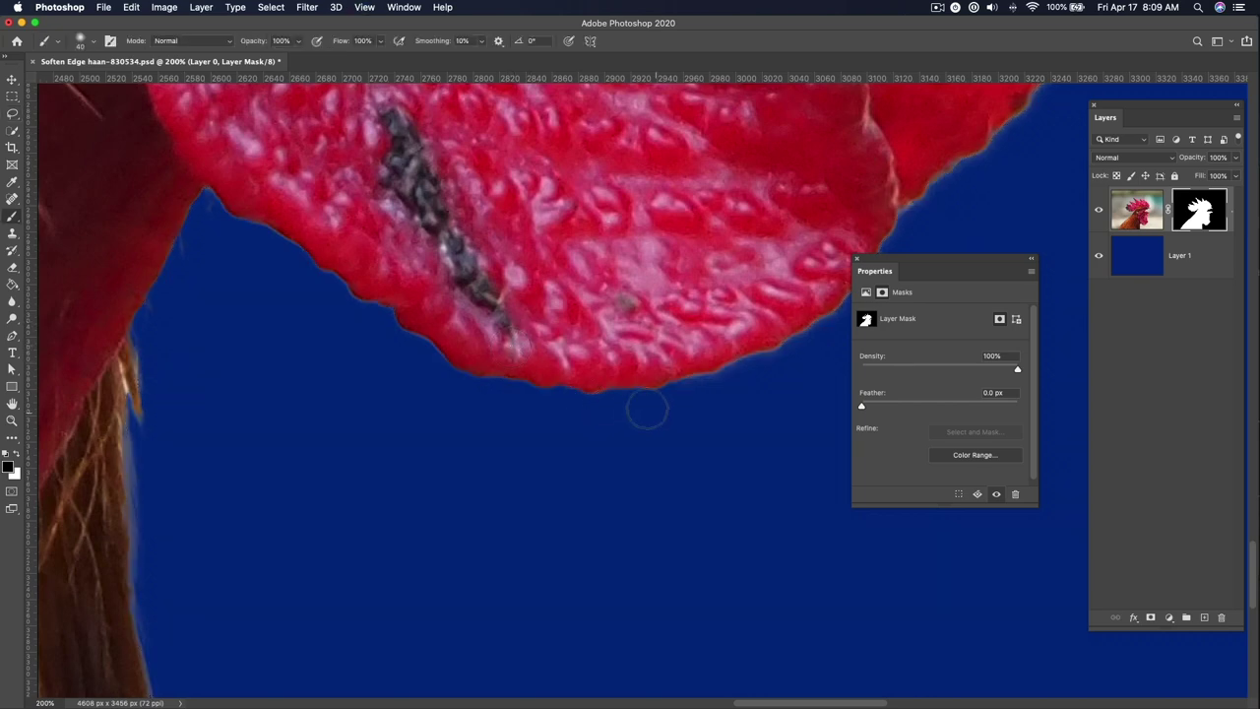
scroll(728, 354, right, 5)
scroll(728, 354, up, 2)
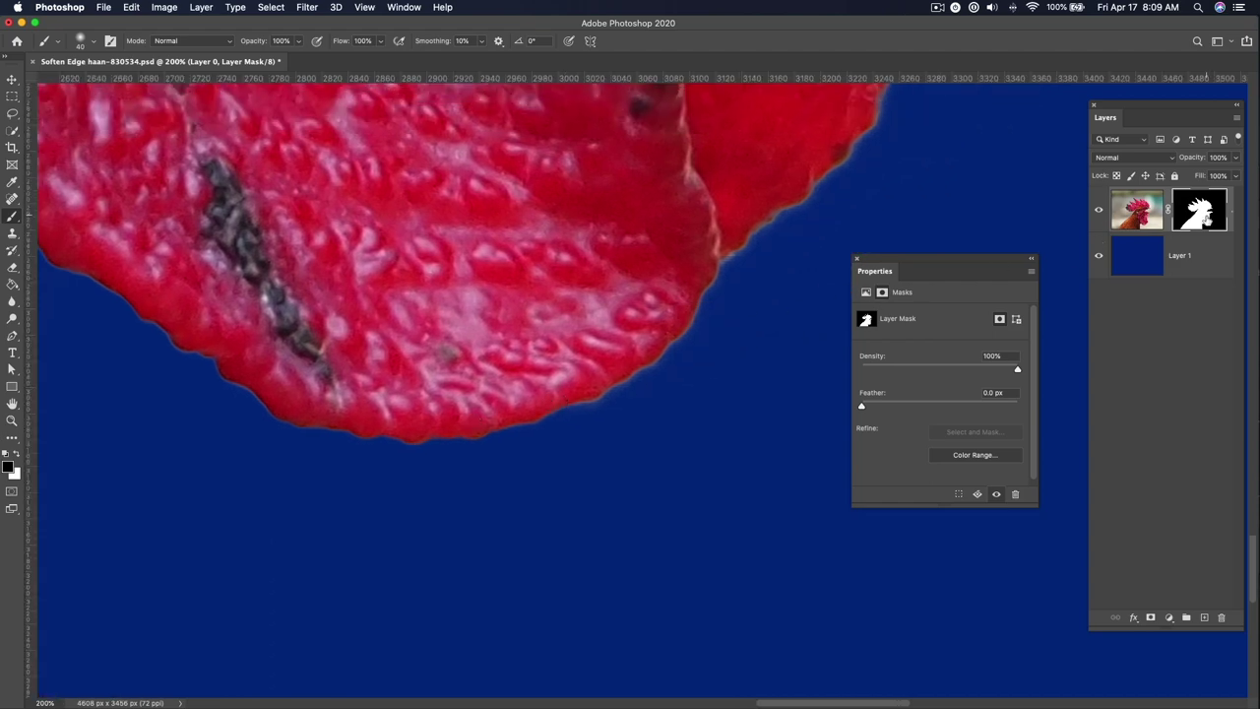
alt+click(1206, 219)
mouse_move(568, 410)
mouse_down()
mouse_move(647, 363)
mouse_move(571, 403)
mouse_up()
key(super+plus)
key(super+plus)
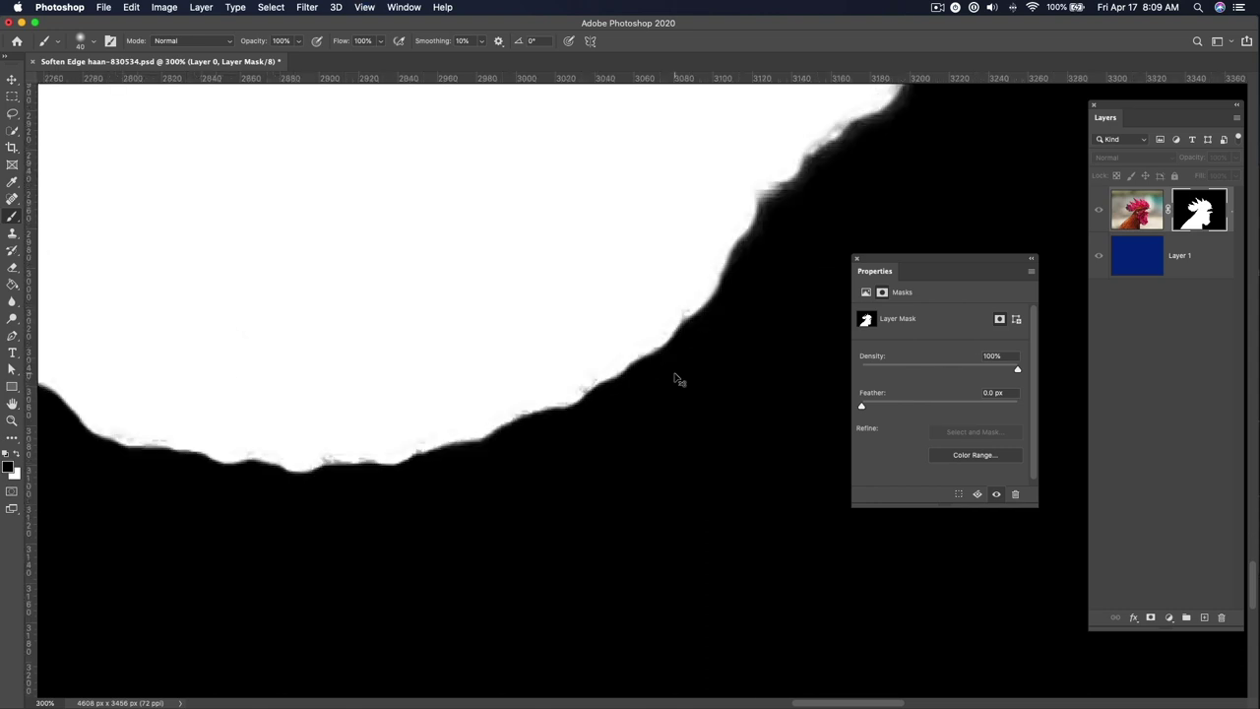
drag(683, 355, 521, 489)
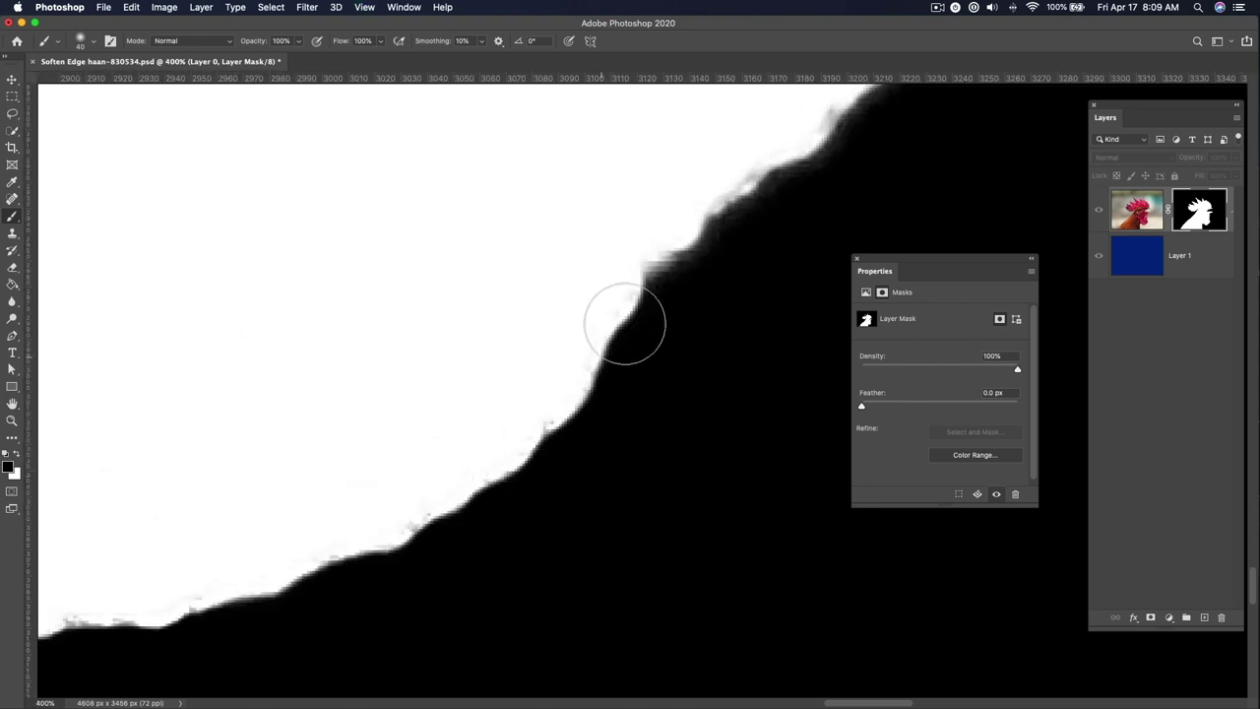
mouse_move(582, 396)
mouse_down()
mouse_move(632, 304)
mouse_move(621, 348)
mouse_up()
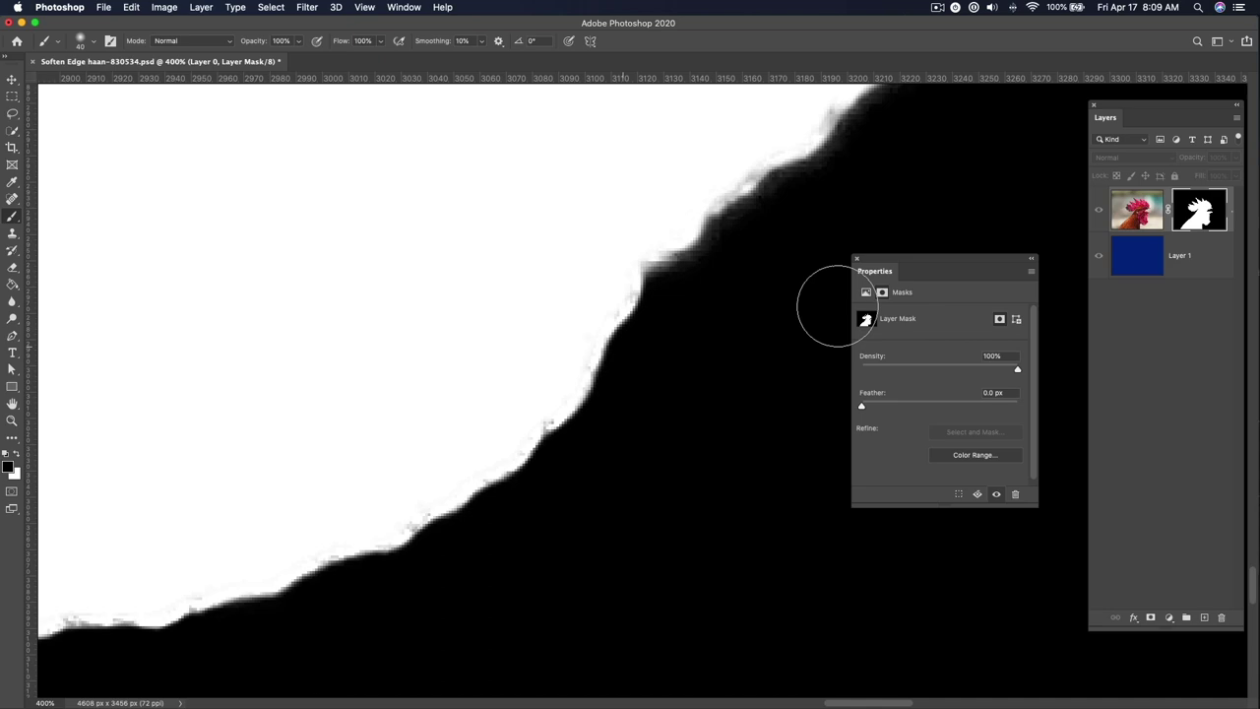
click(1143, 219)
click(1200, 212)
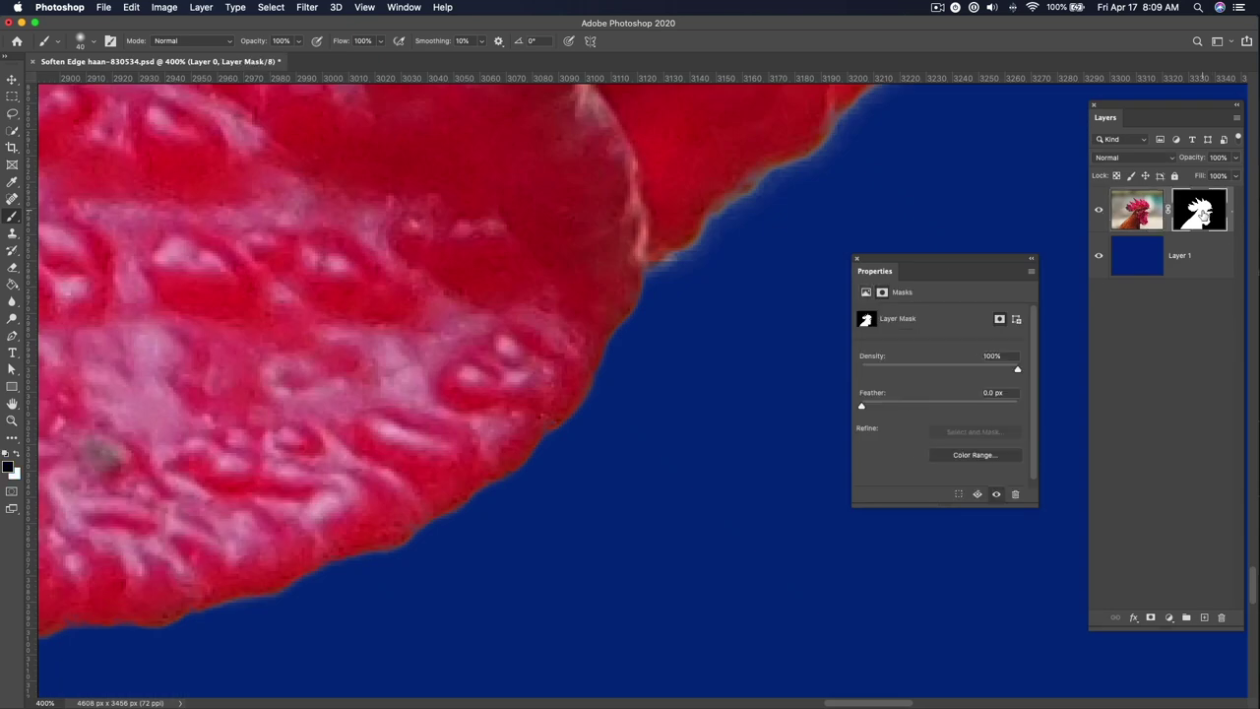
Step: Examine the wattle and lower neck edges at 100% and 200% zoom, toggling the selection outline
key(super+1)
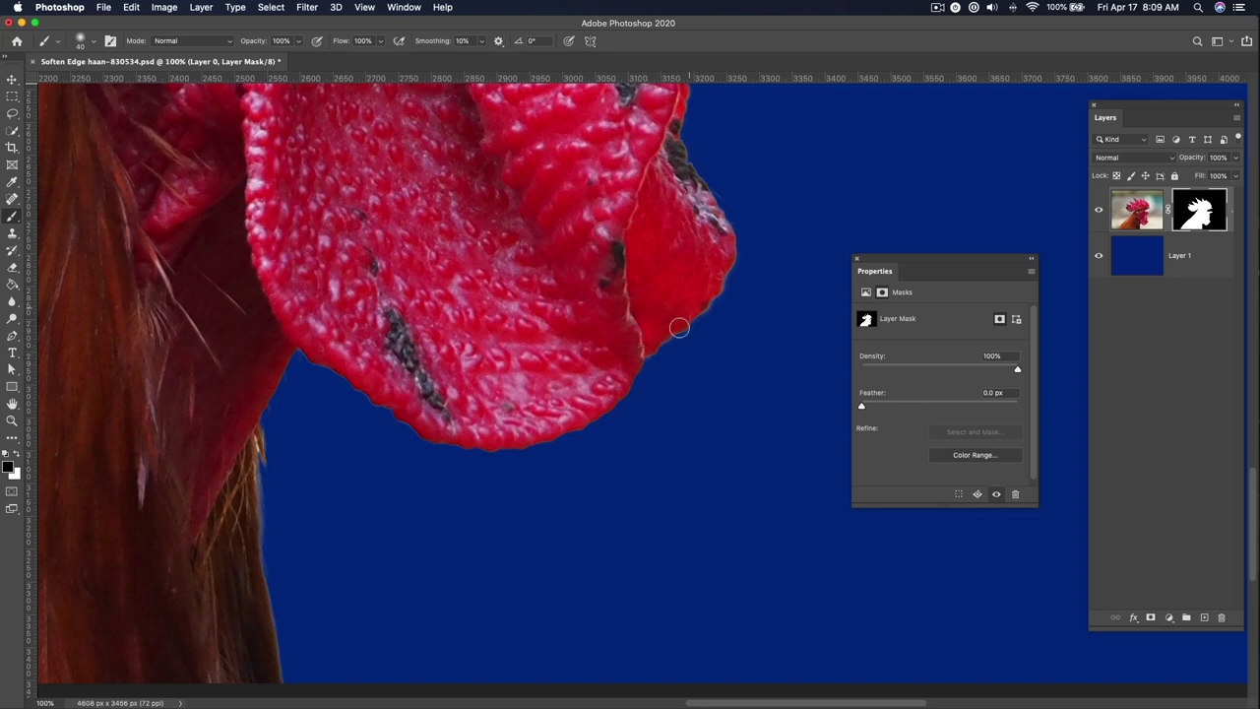
key(super+h)
key(super+h)
drag(299, 435, 463, 338)
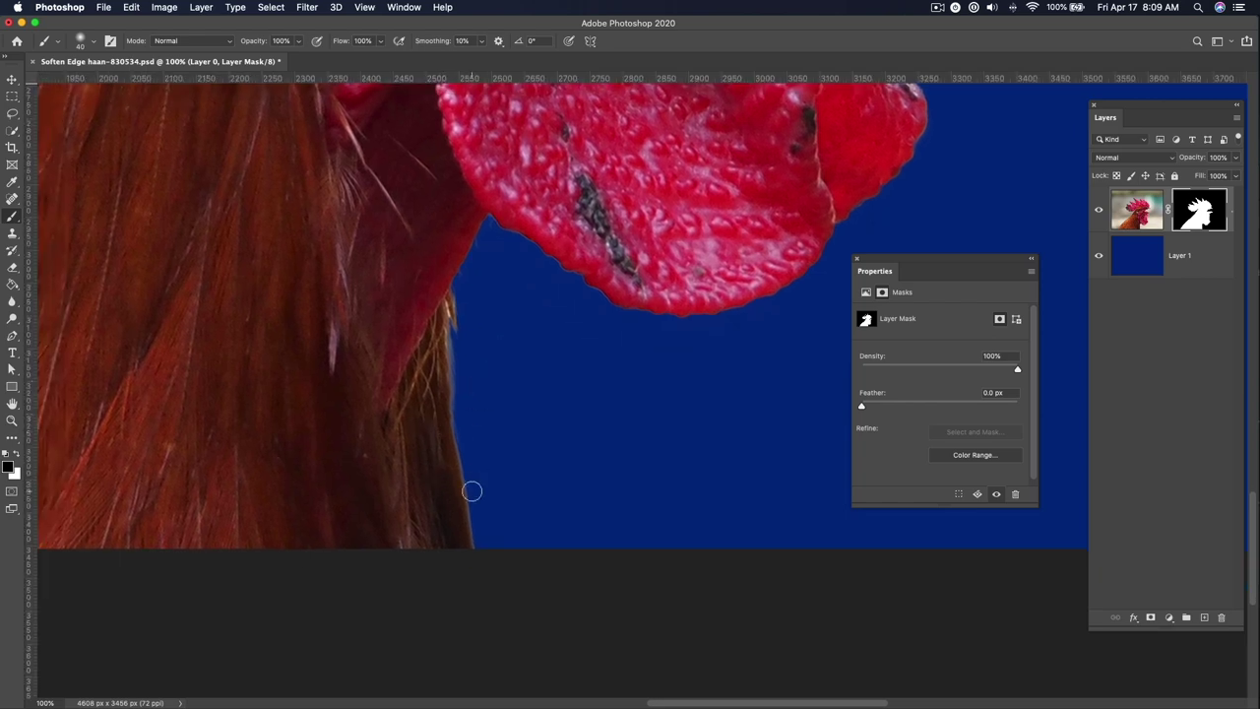
key(super+plus)
drag(462, 469, 550, 257)
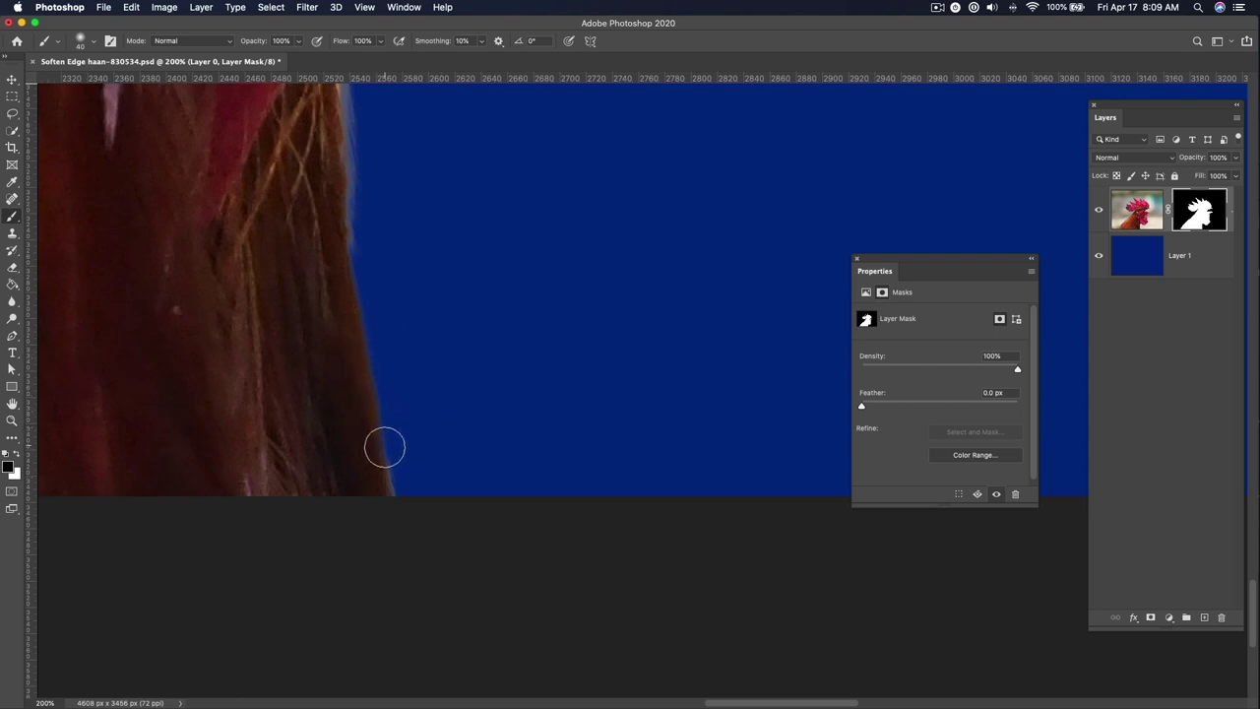
scroll(384, 448, up, 3)
Step: Show the selection outline again and feather the background selection by 1 pixel
key(l)
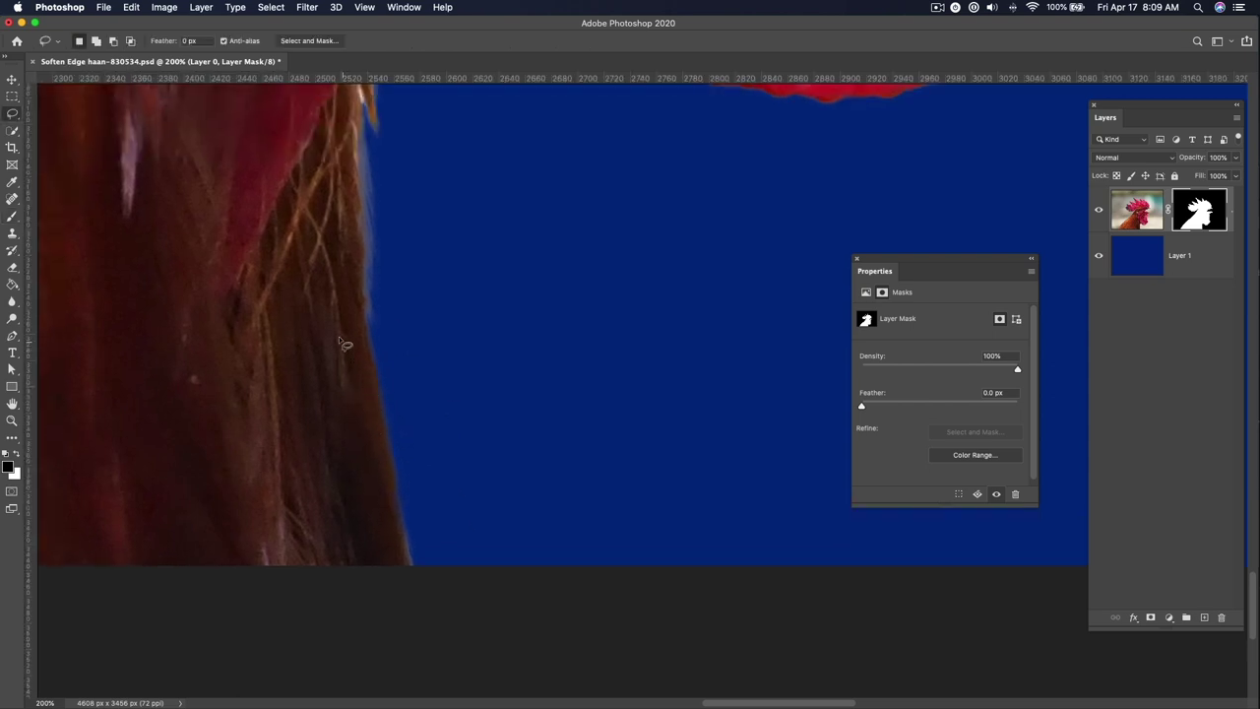
key(super+h)
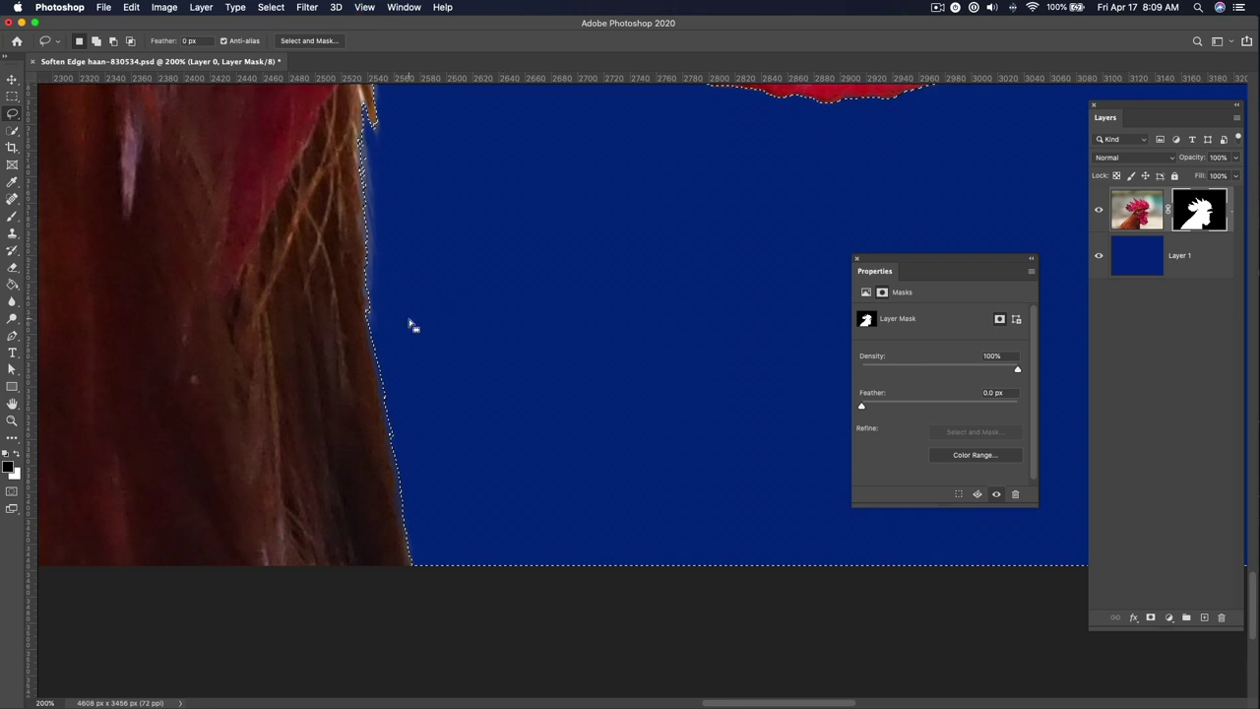
right_click(411, 323)
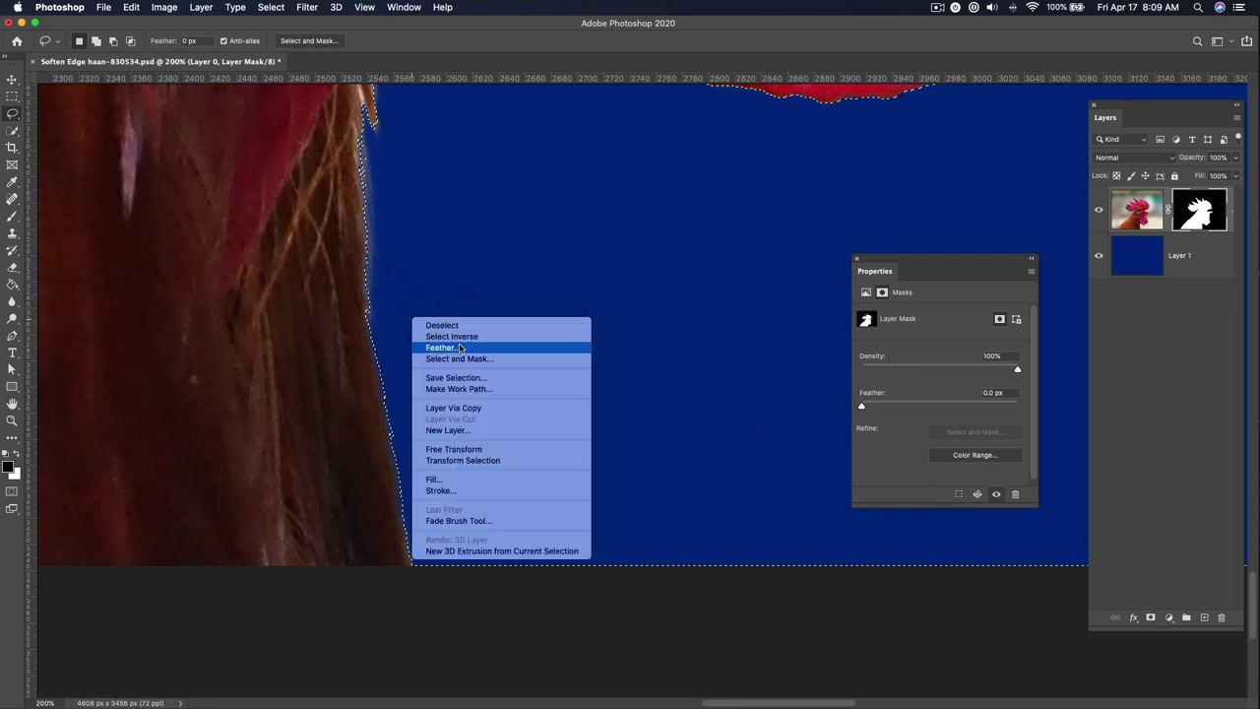
click(439, 347)
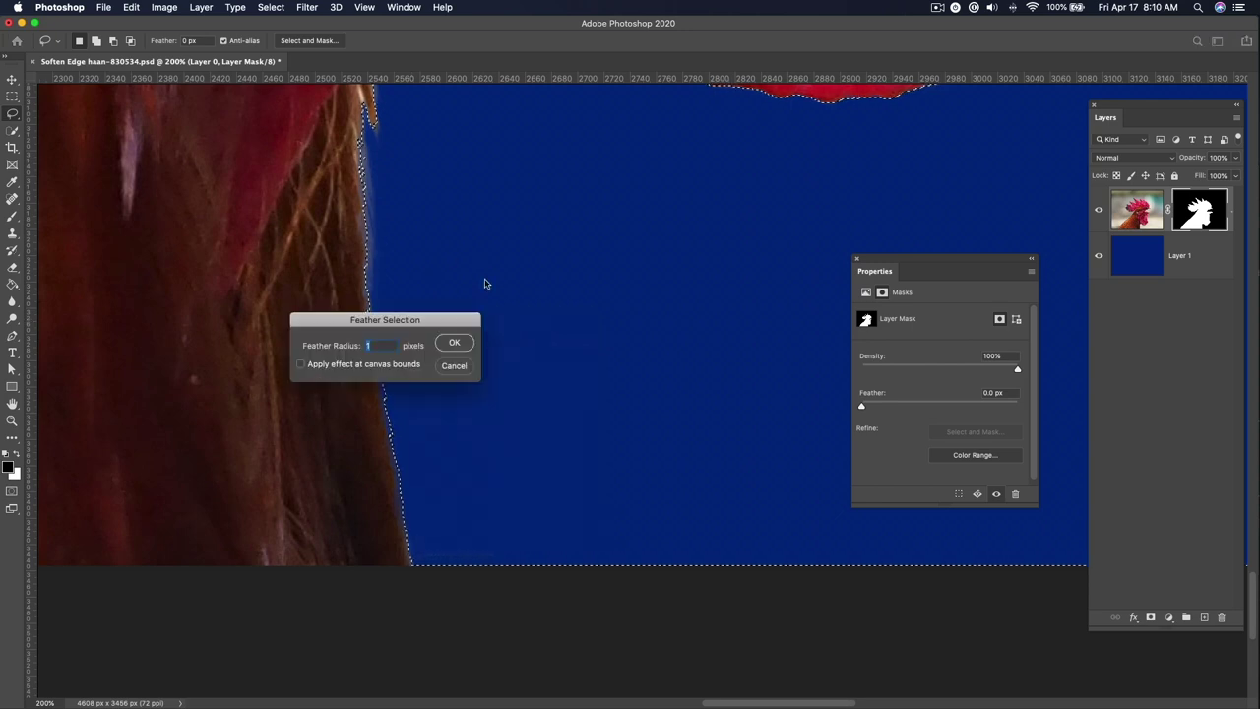
key(Return)
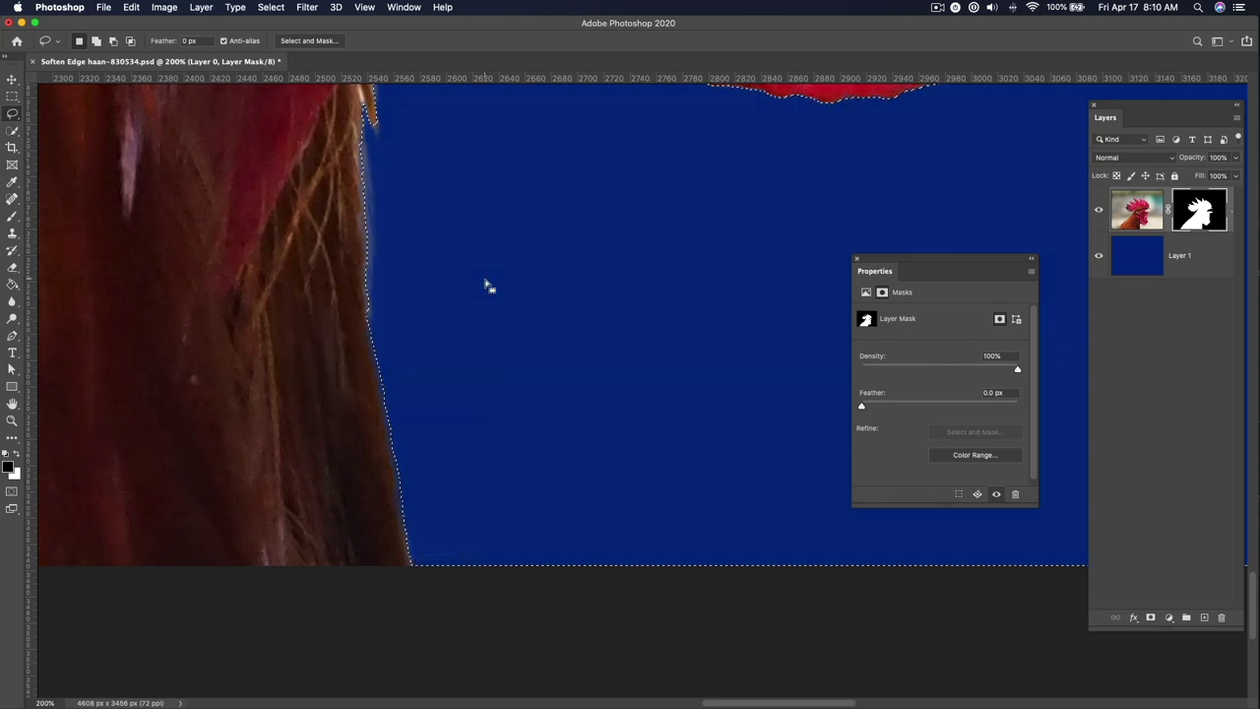
Step: Inspect the neck and wattle edges with the selection outline hidden, first in the mask alone and again in the normal image
alt+click(1198, 217)
key(b)
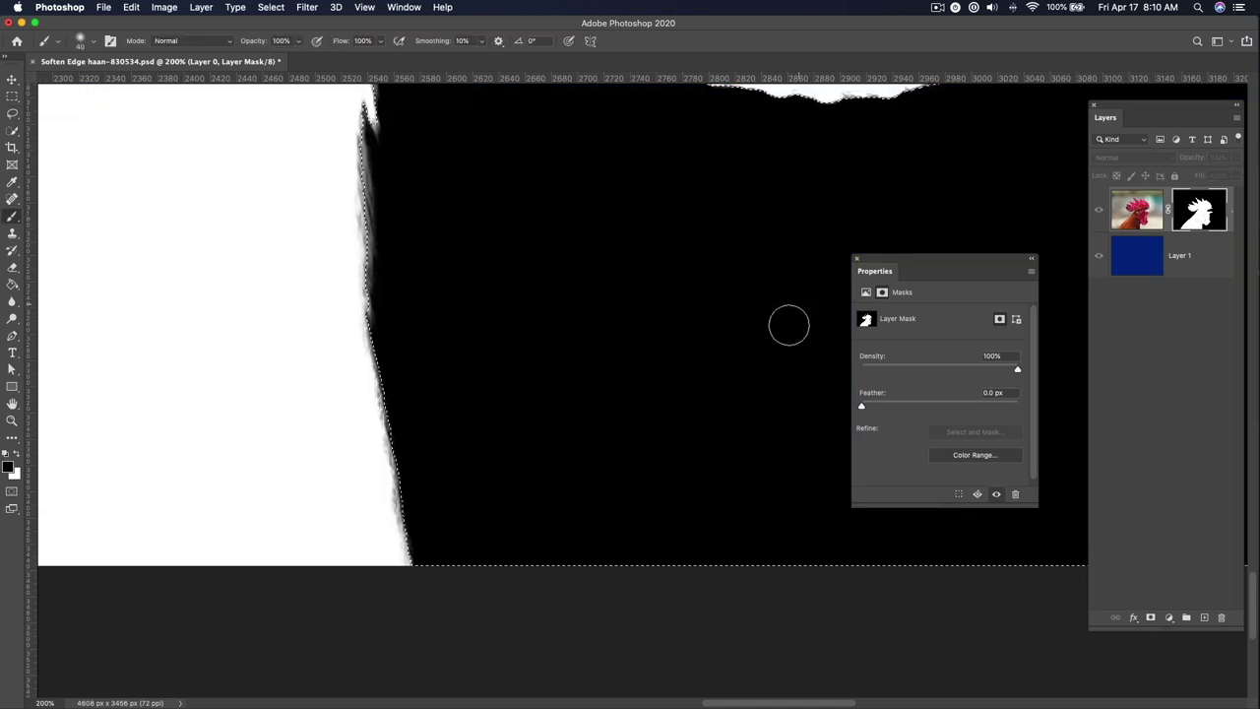
key(super+d)
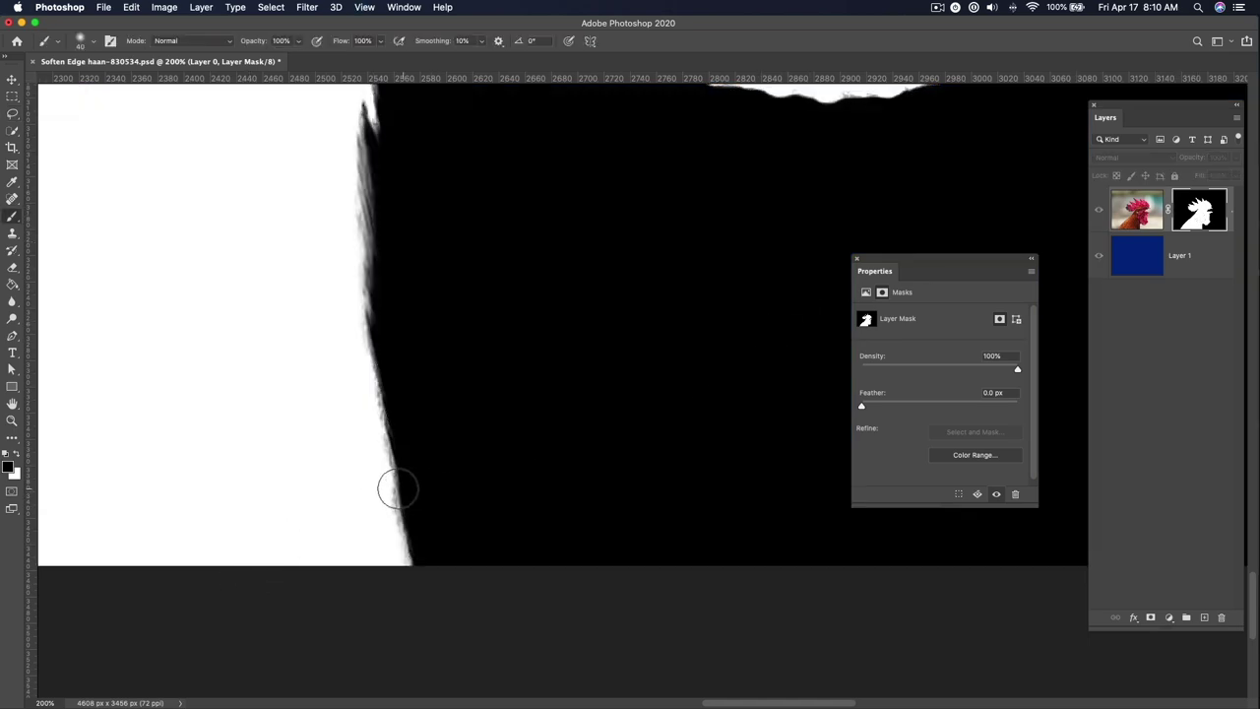
drag(401, 338, 431, 543)
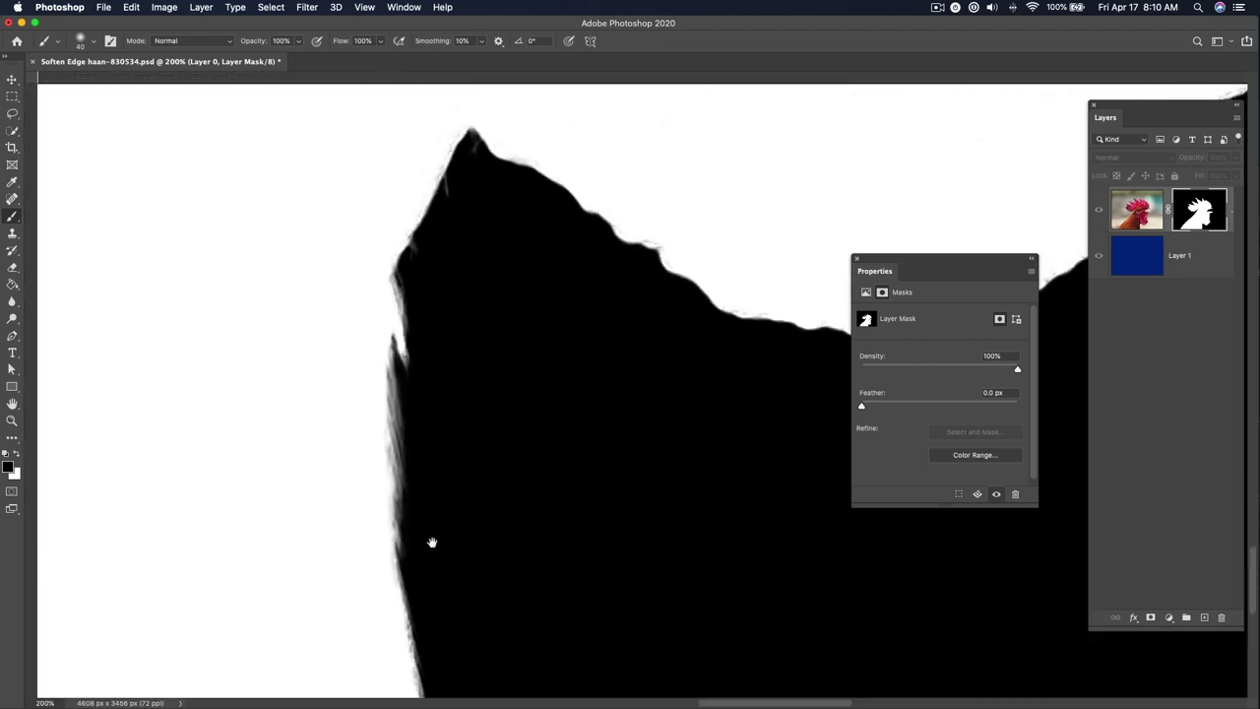
click(1130, 221)
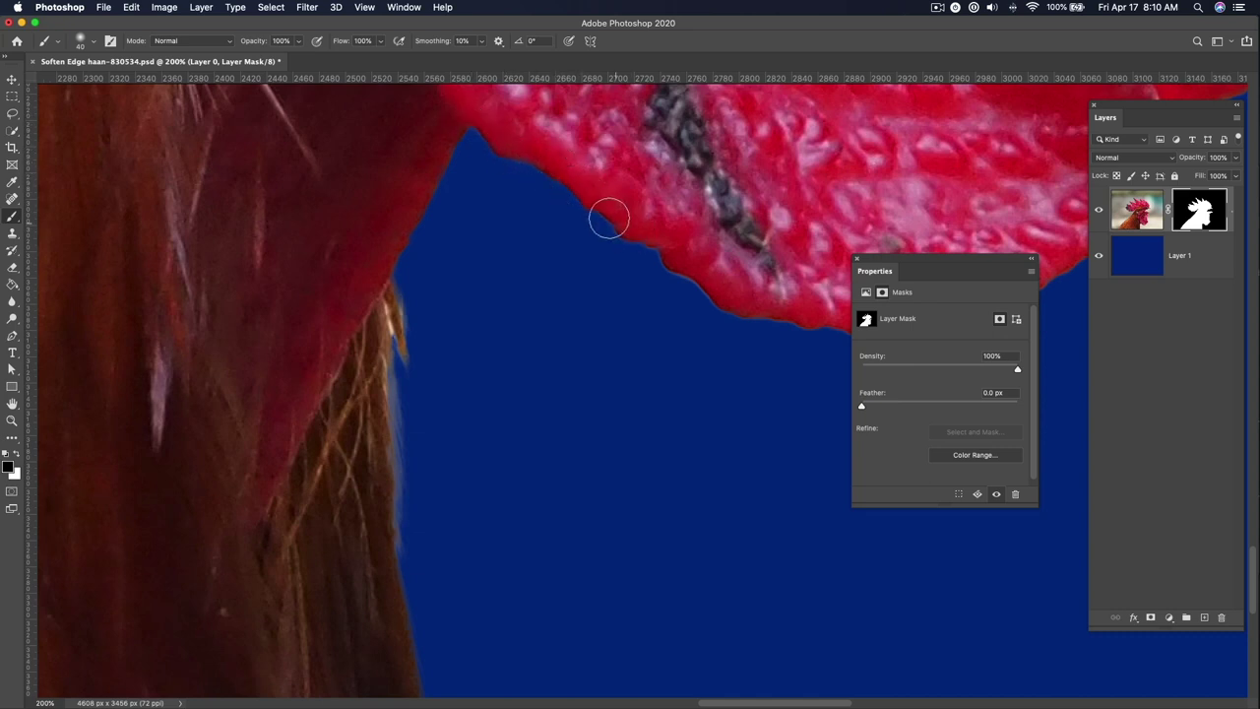
drag(733, 293, 554, 253)
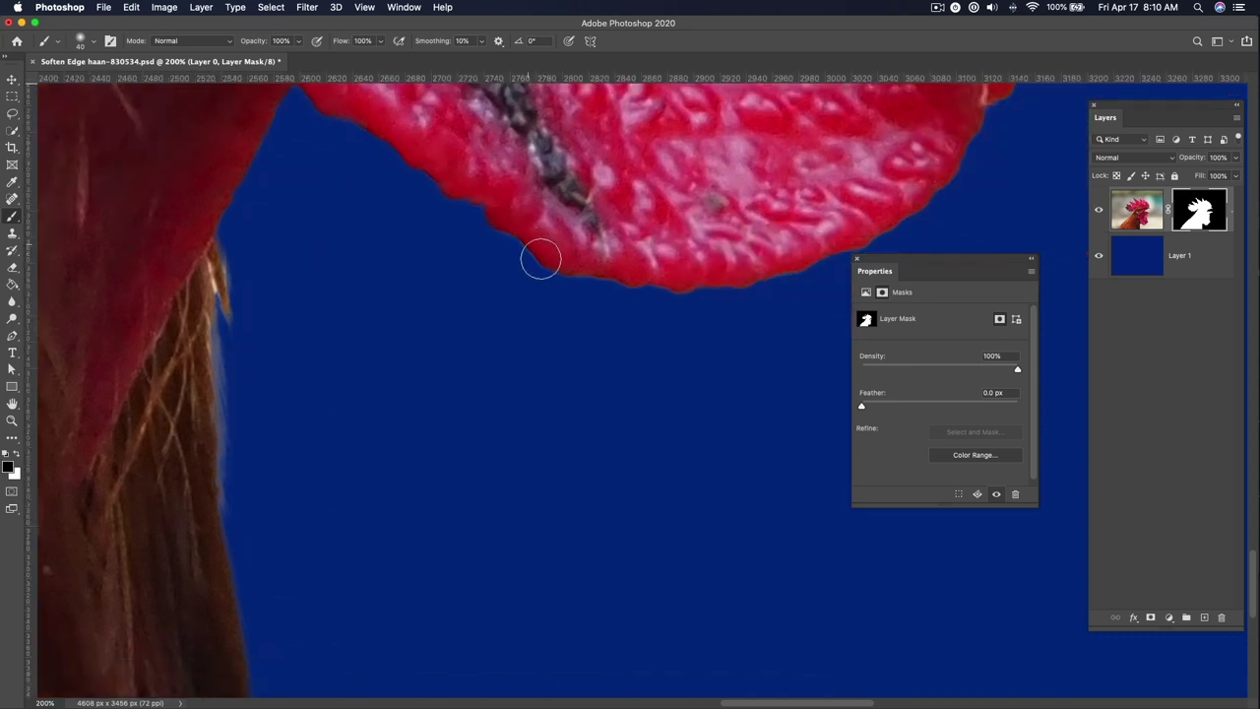
drag(593, 304, 545, 303)
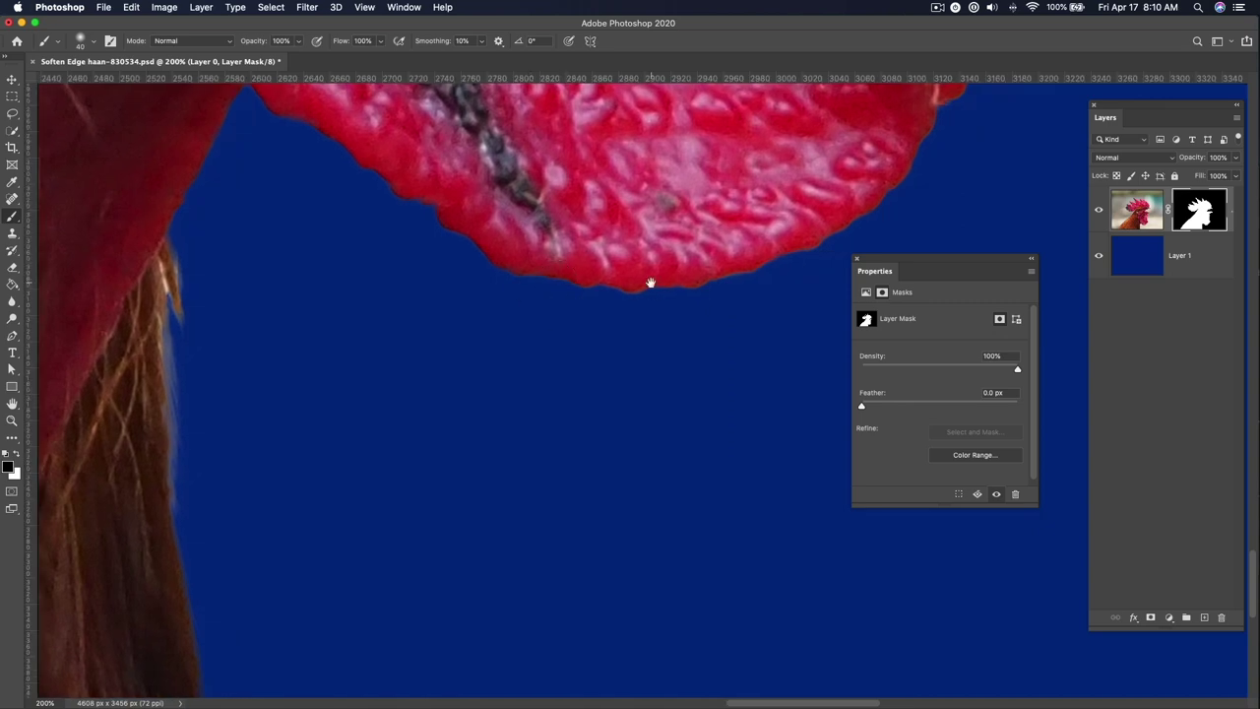
drag(651, 282, 539, 321)
drag(709, 287, 571, 466)
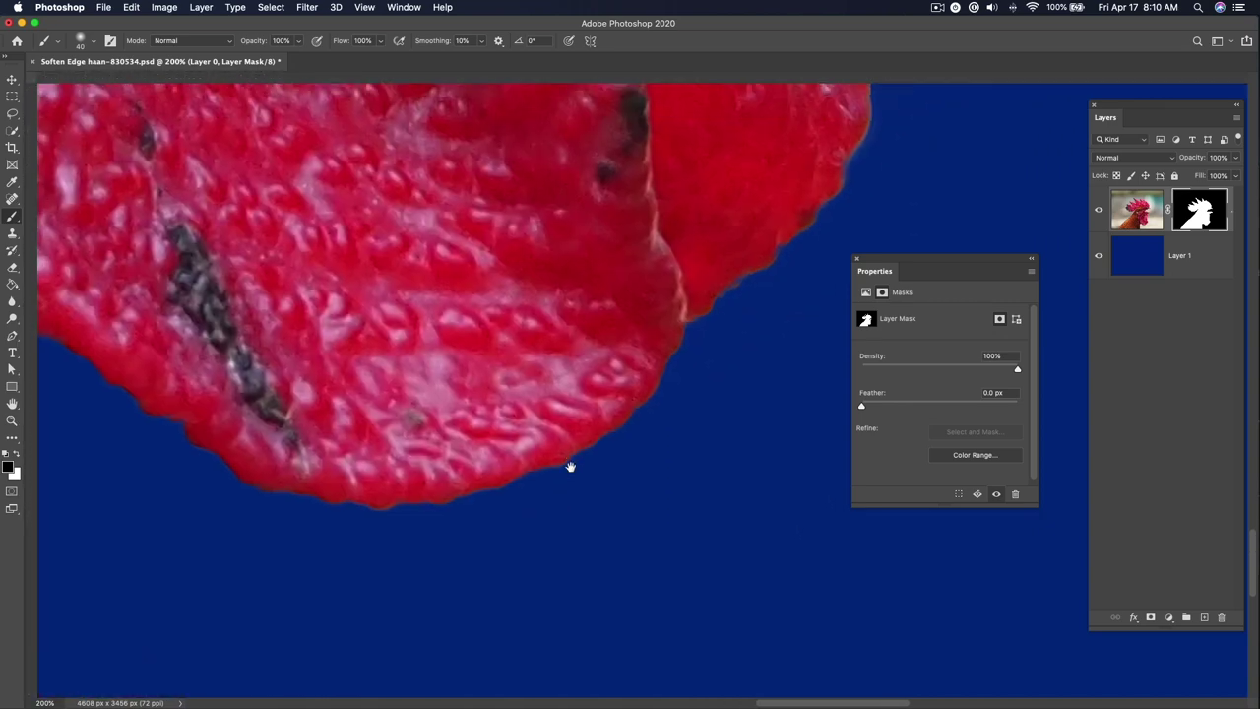
Step: Redisplay the selection outline around the rooster's head, review the selection in Select and Mask, and leave without applying changes
key(super+r)
key(super+minus)
key(super+minus)
key(super+minus)
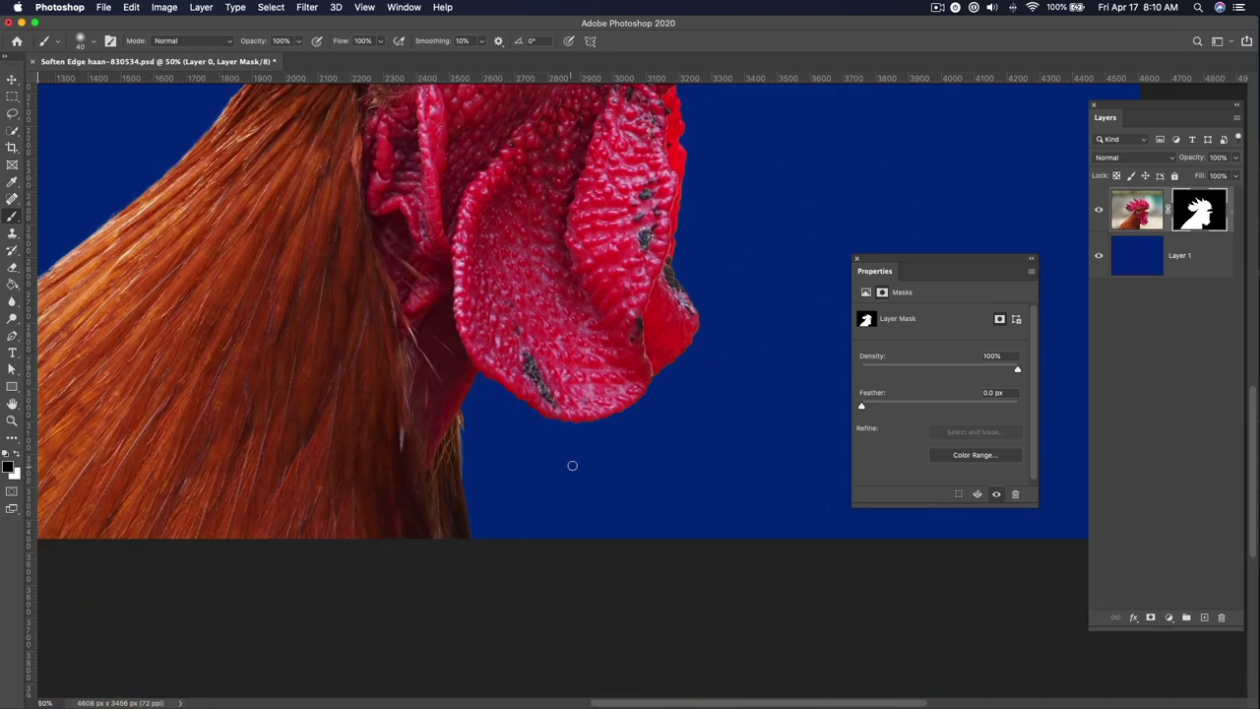
scroll(611, 289, up, 3)
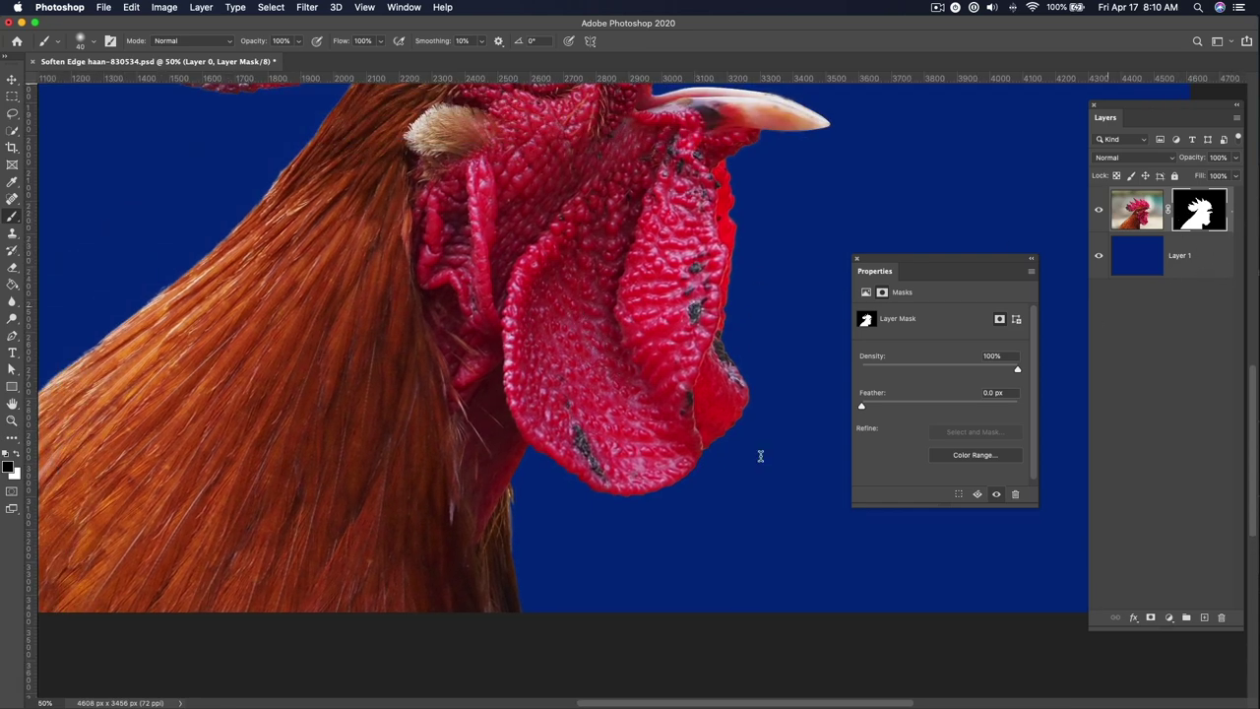
scroll(657, 285, up, 5)
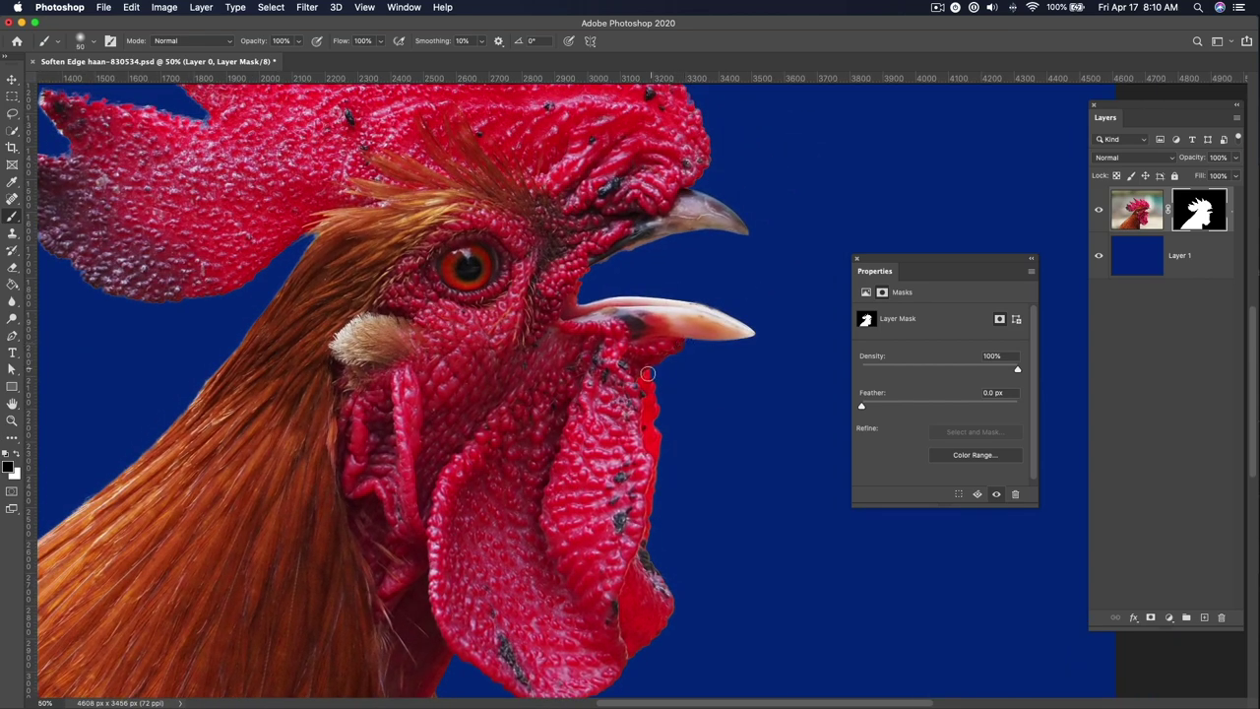
key(l)
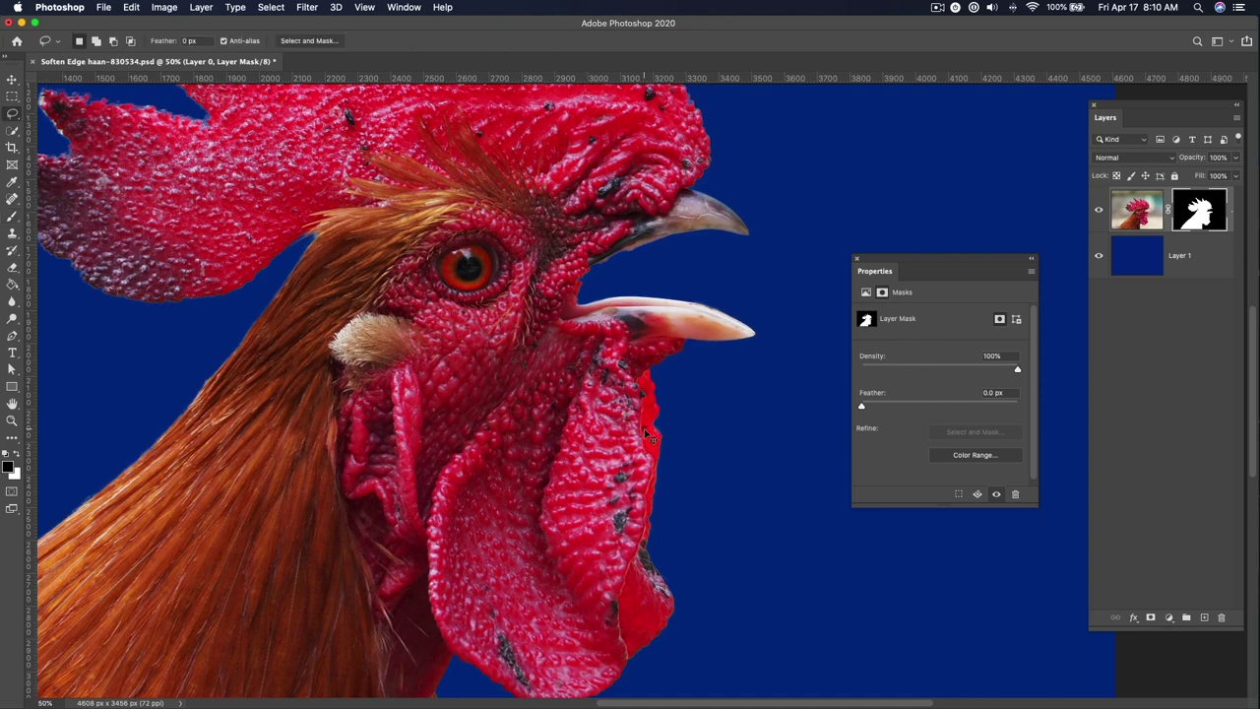
key(super+h)
right_click(647, 423)
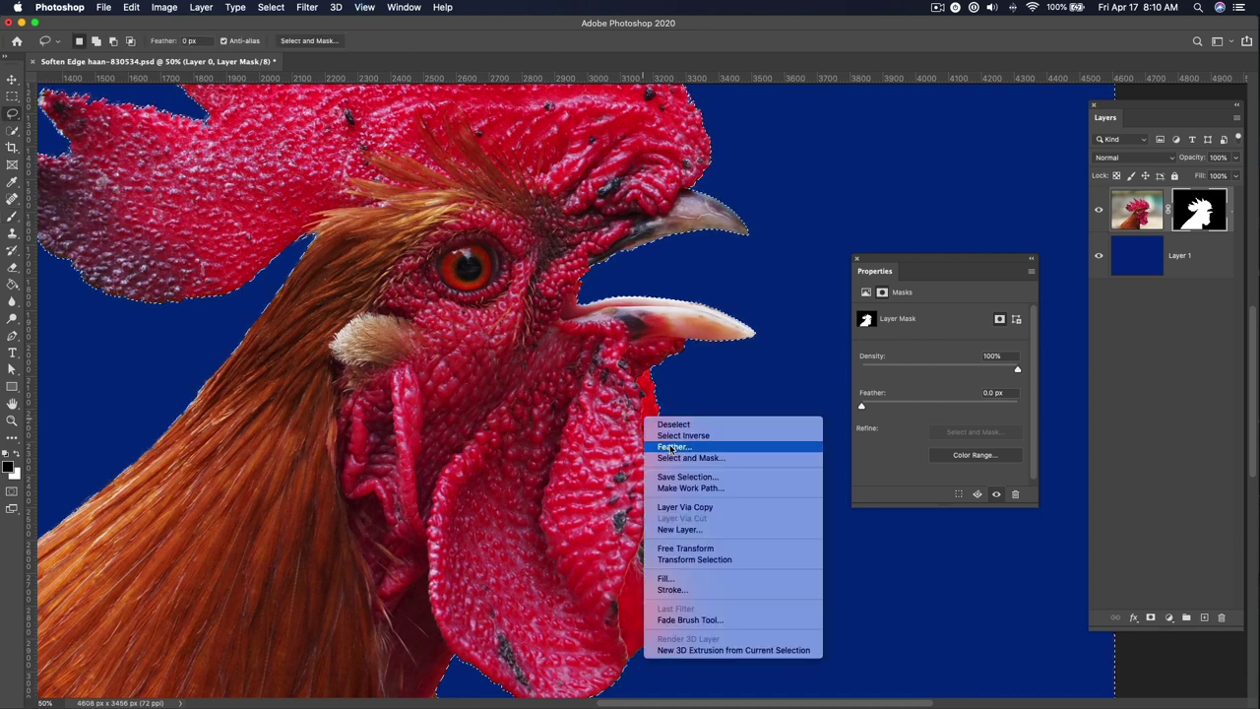
click(686, 408)
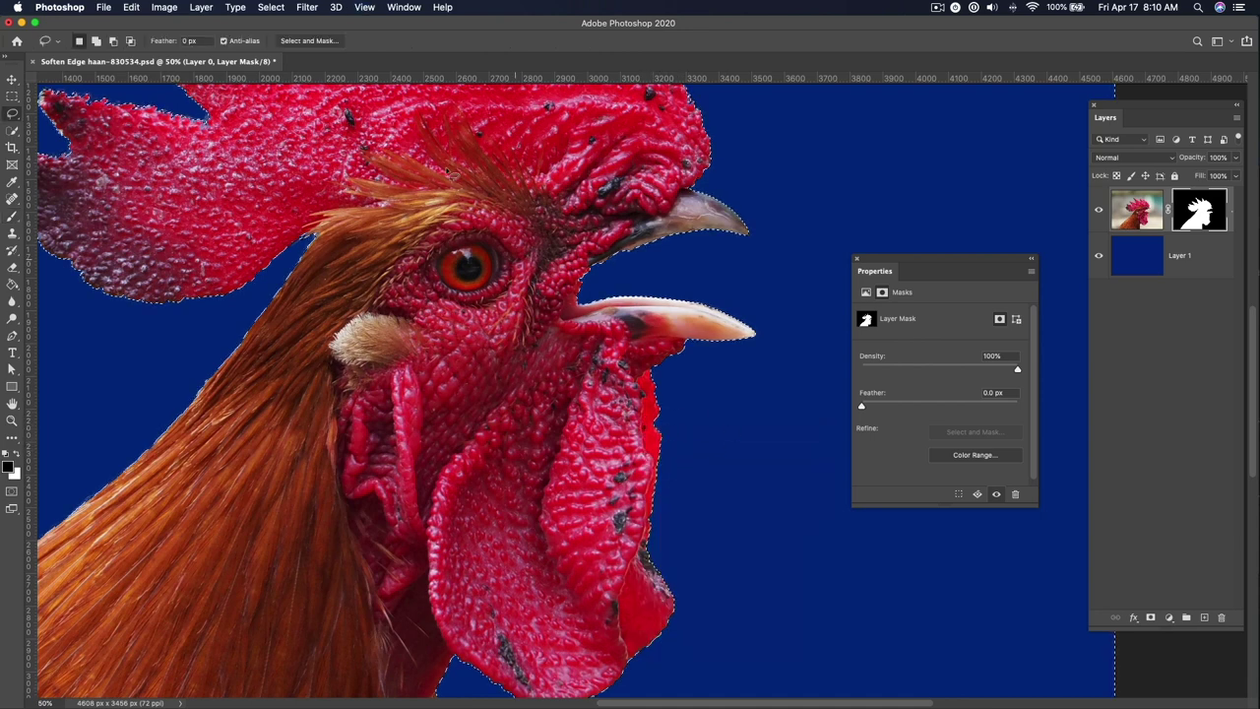
click(291, 40)
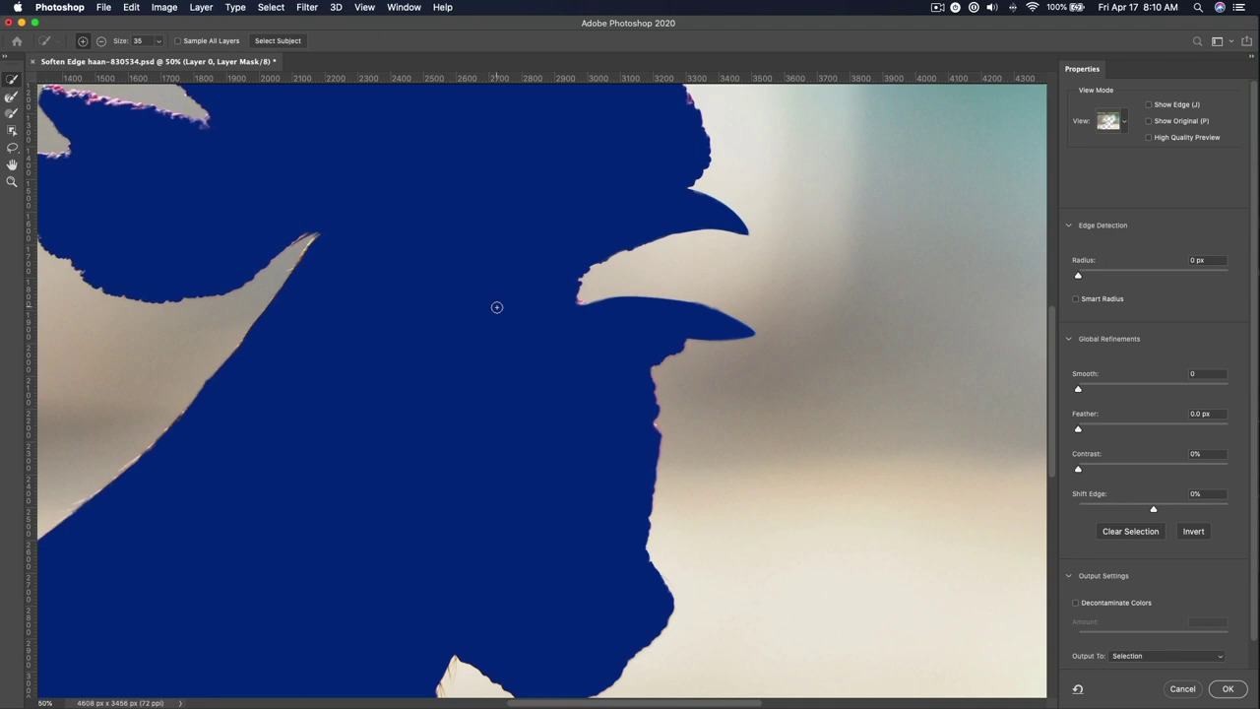
key(Escape)
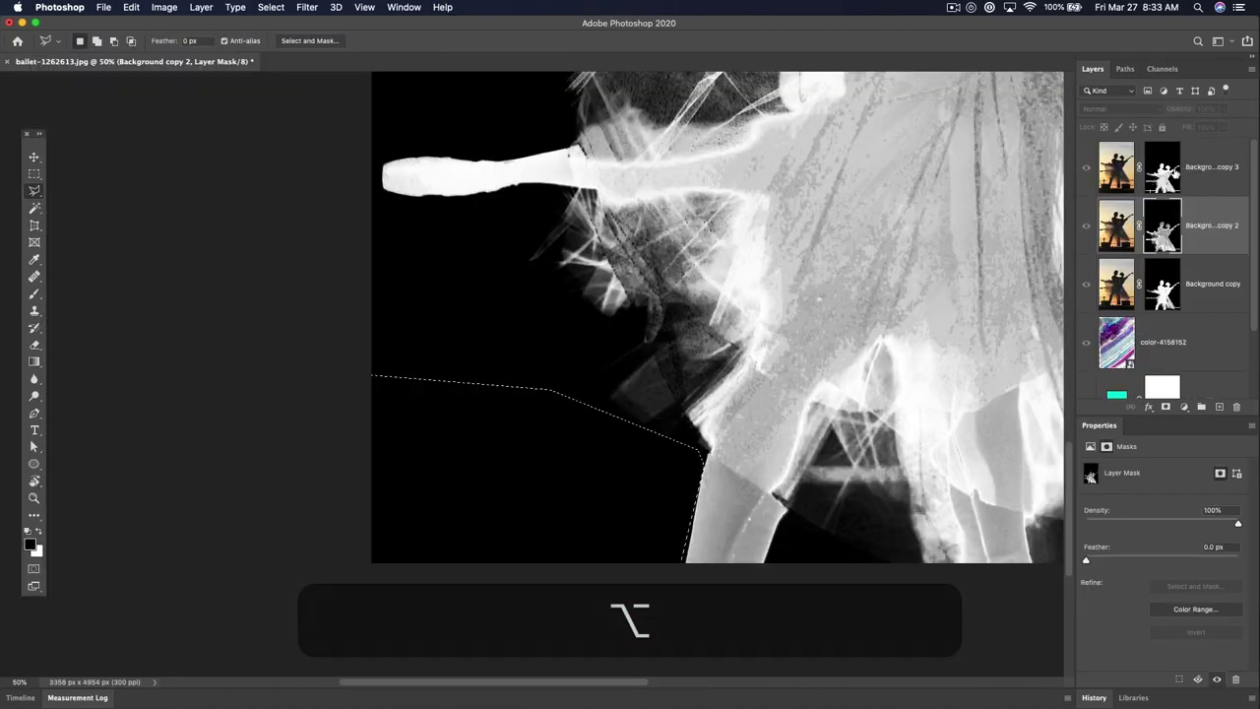
Step: In ballet-1262613.jpg, fill the selected area beside the dancer's leg with black on the Background copy 3 layer mask
key(alt+BackSpace)
key(alt+super+BackSpace)
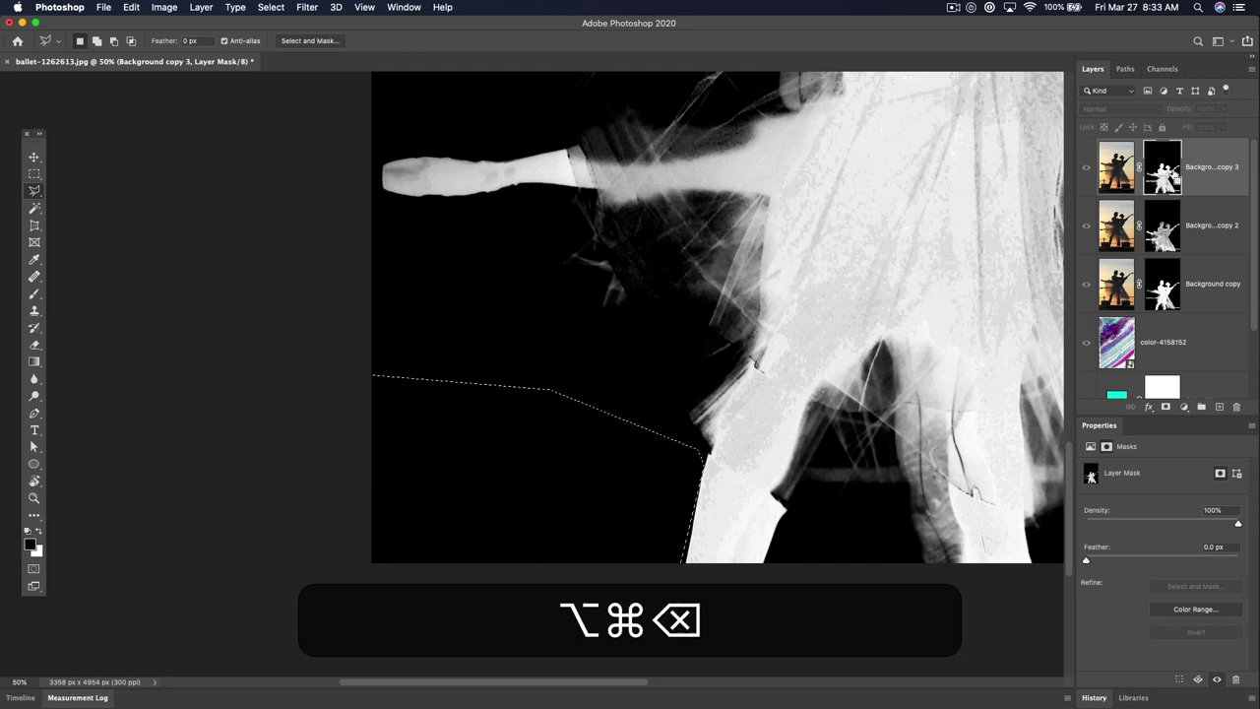
Step: Clear the selection on the ballet image's Background copy 3 layer mask
key(super+d)
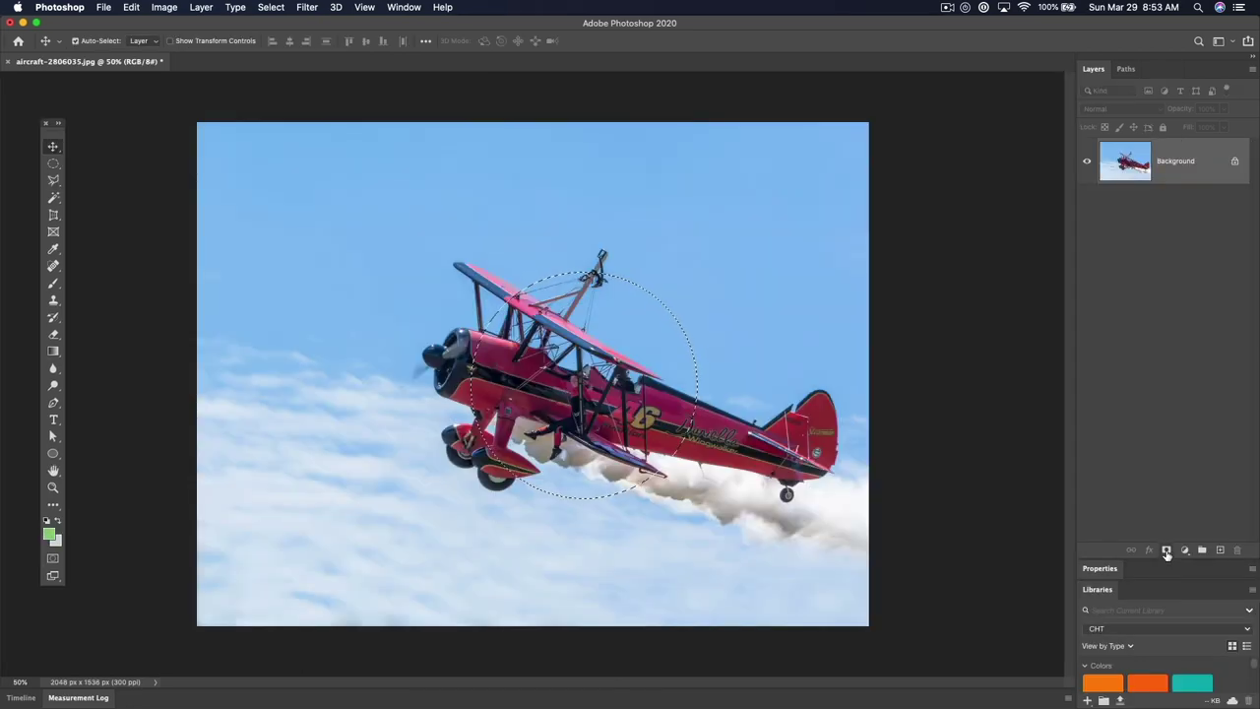
Step: In aircraft-2806035.jpg, add a layer mask to the Background layer from the circular selection
click(1166, 552)
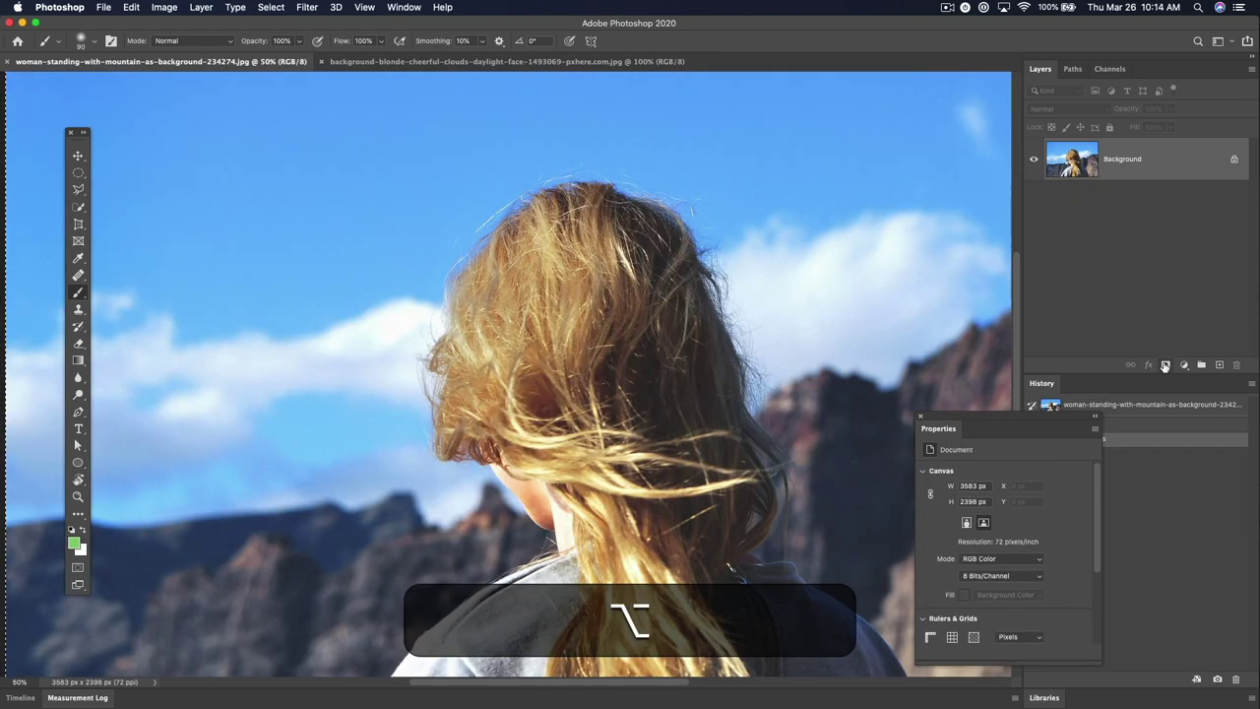
Step: Add a layer mask to the woman-standing-with-mountain photo, with the copied grayscale image pasted into it and inverted
click(1166, 365)
alt+click(1133, 166)
key(super+v)
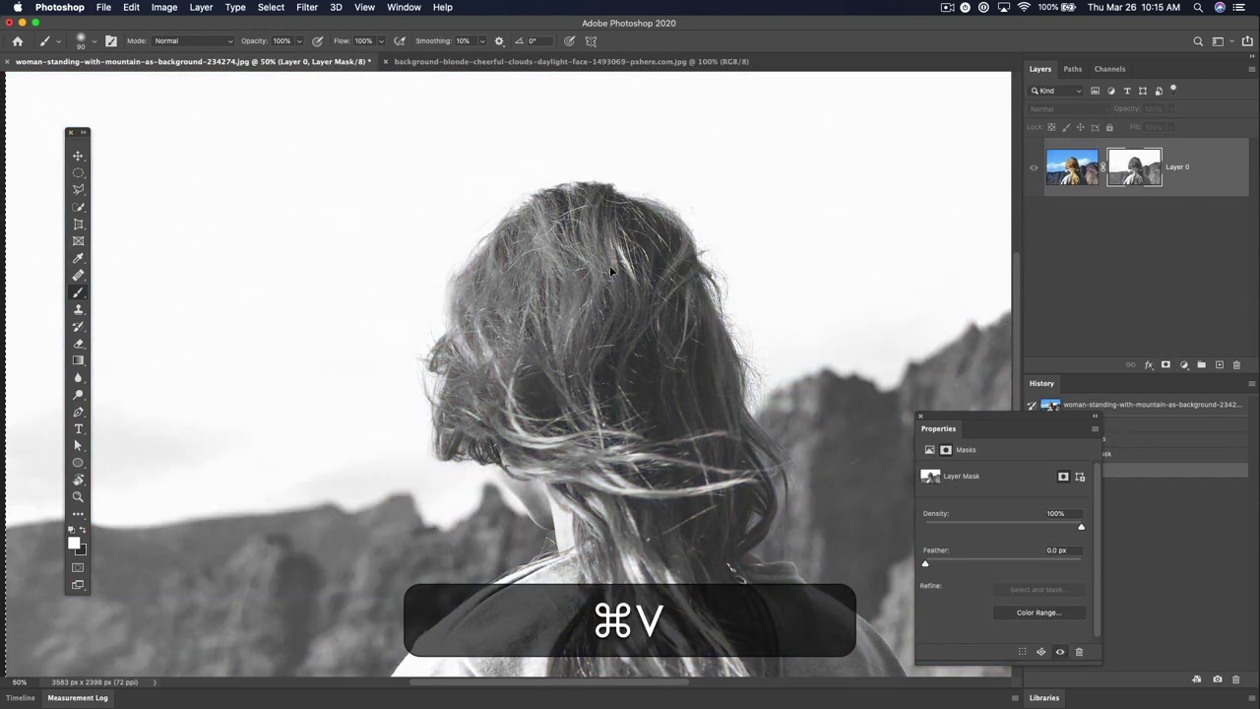
key(super+i)
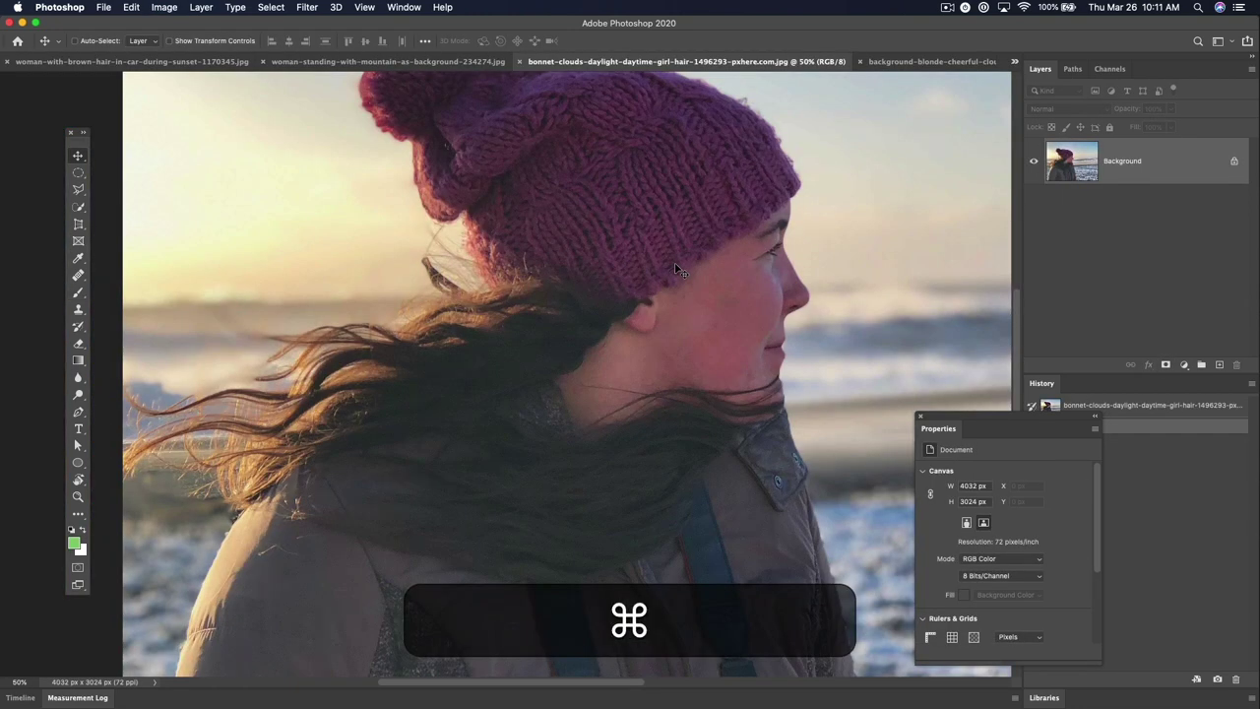
Step: Examine the bonnet girl photo's red and green channels and the beach woman photo's red channel individually in grayscale
key(super+3)
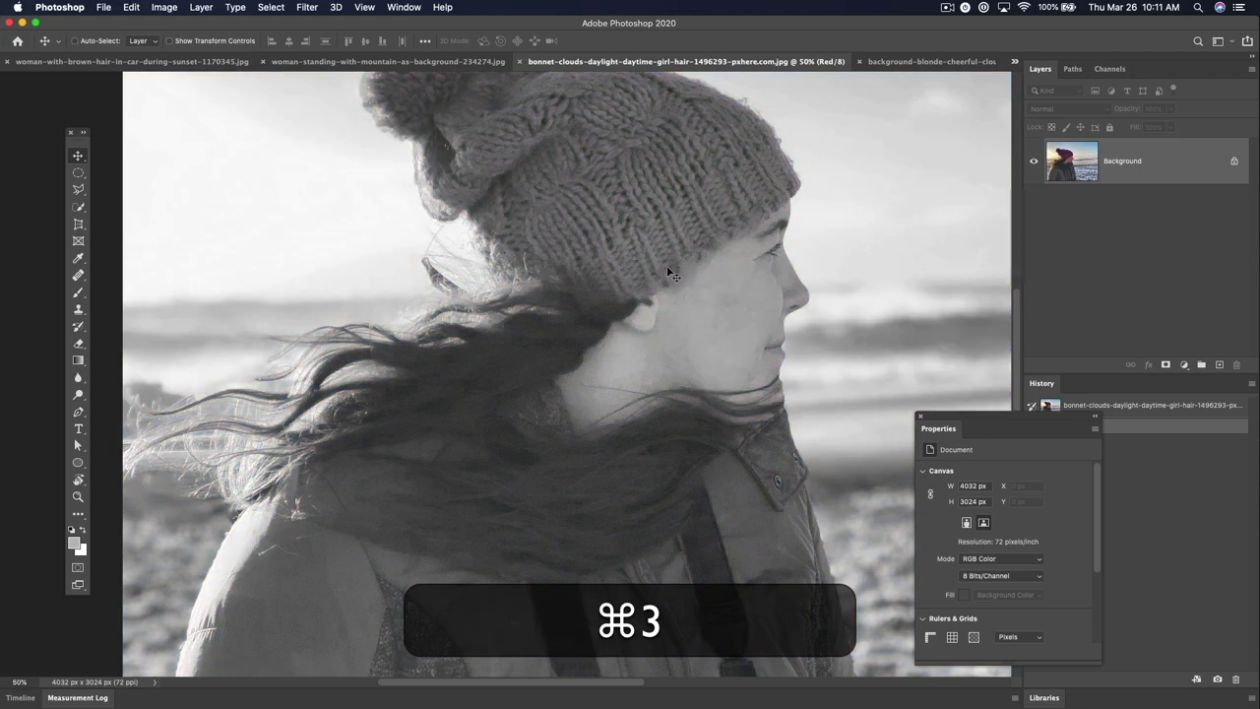
key(super+4)
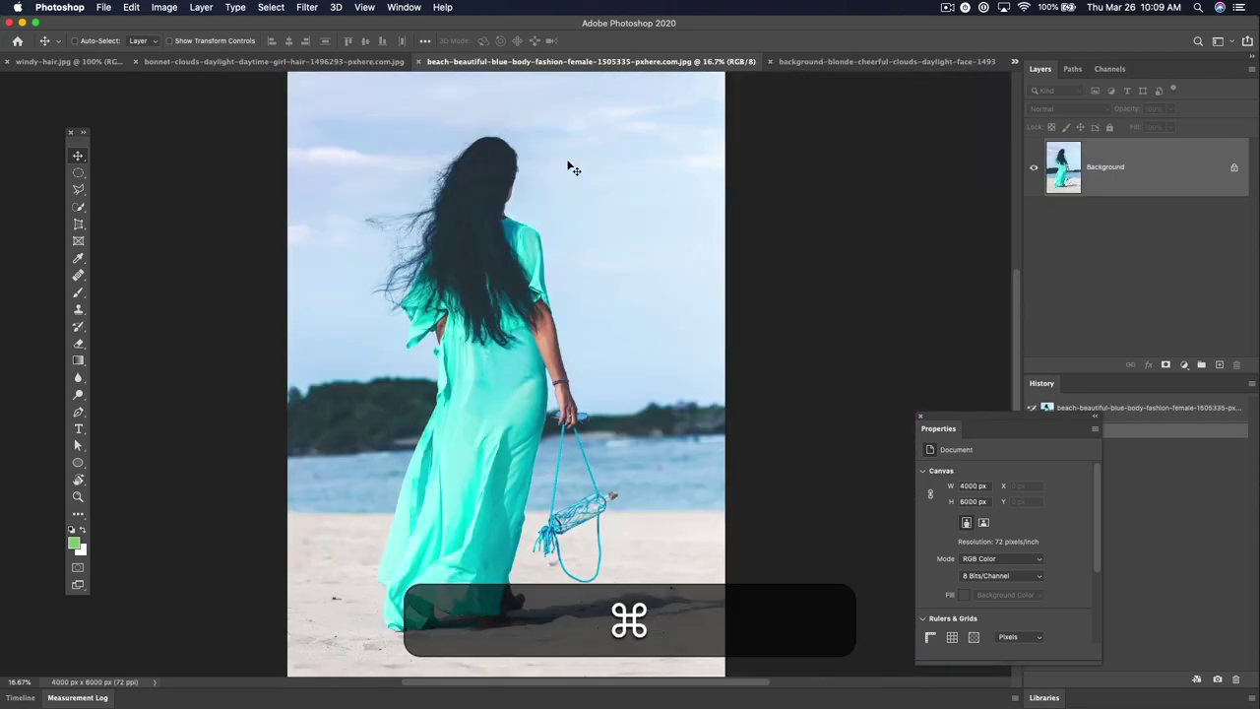
key(super+3)
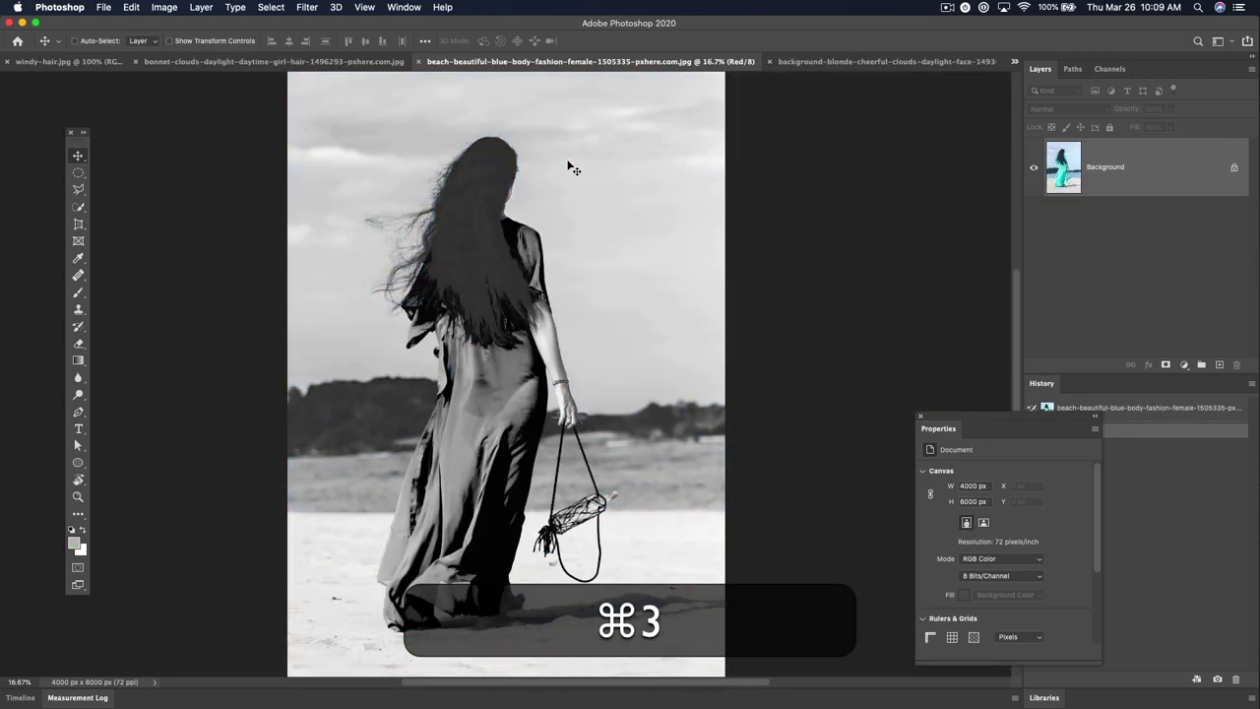